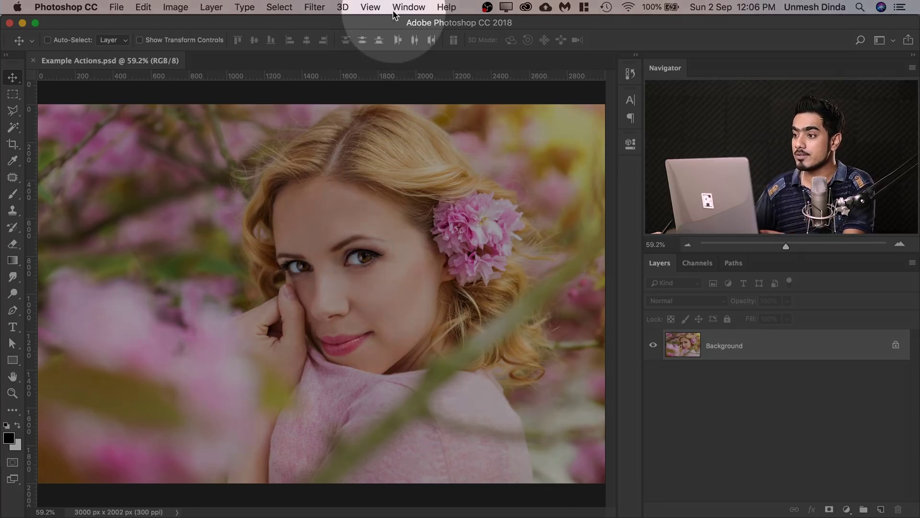
Show the Actions panel, enlarge it, and add a new action set named 'PiX Effects'
click(409, 7)
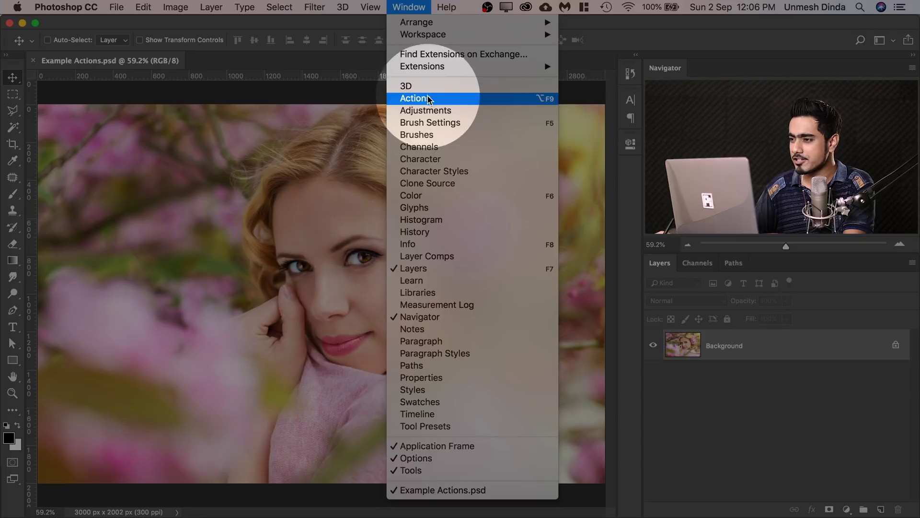
click(415, 98)
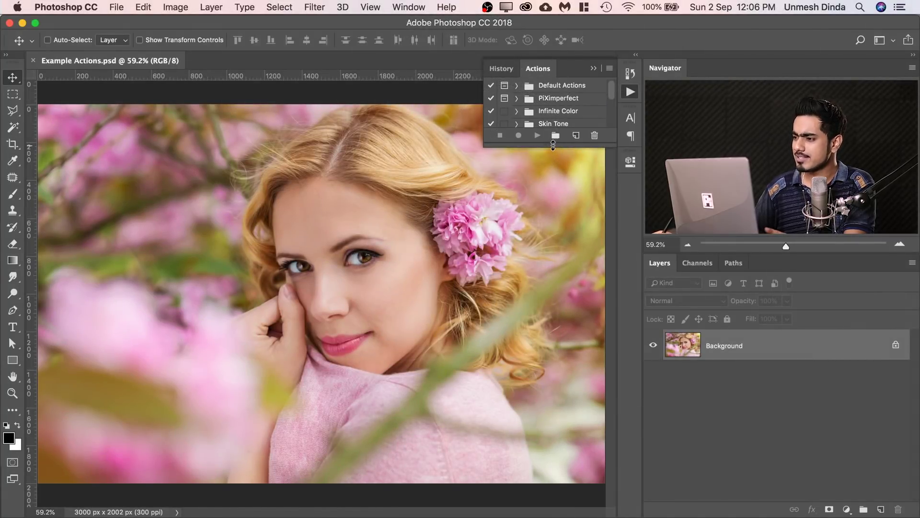
drag(553, 145, 547, 314)
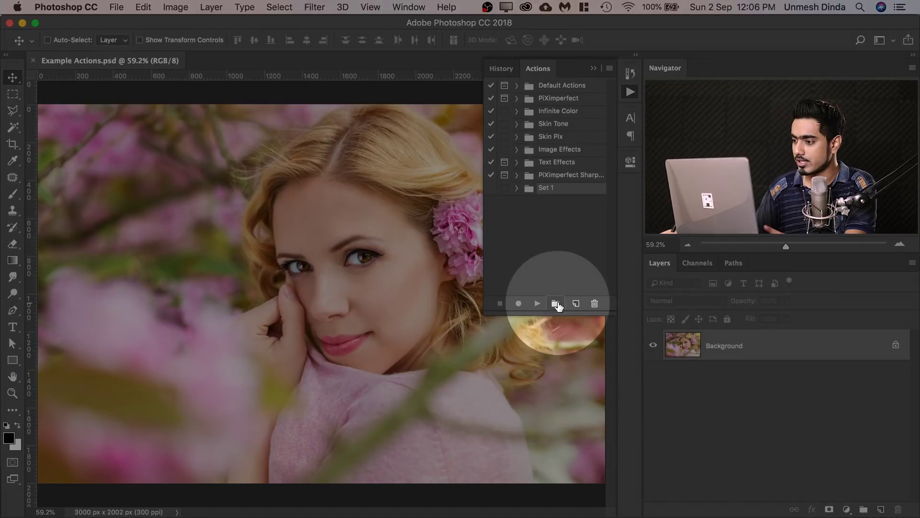
click(556, 303)
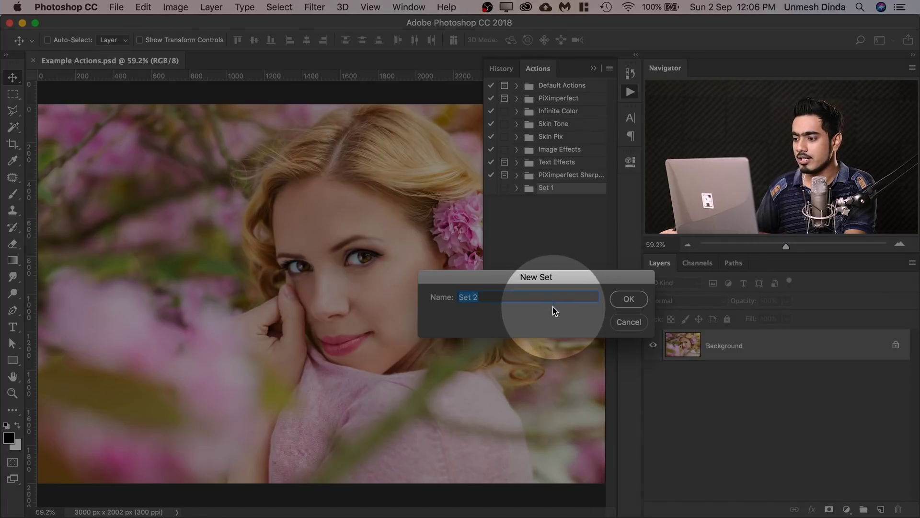
text(PiX E)
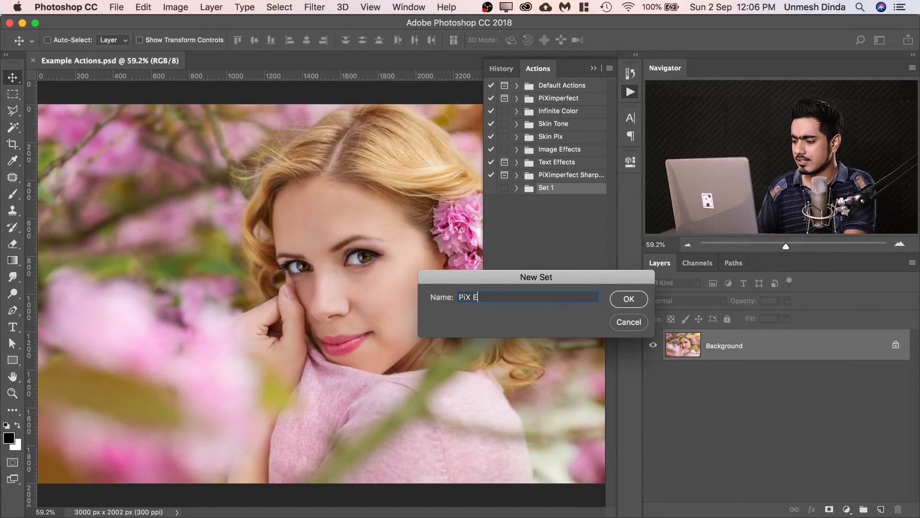
text(ffects)
click(629, 298)
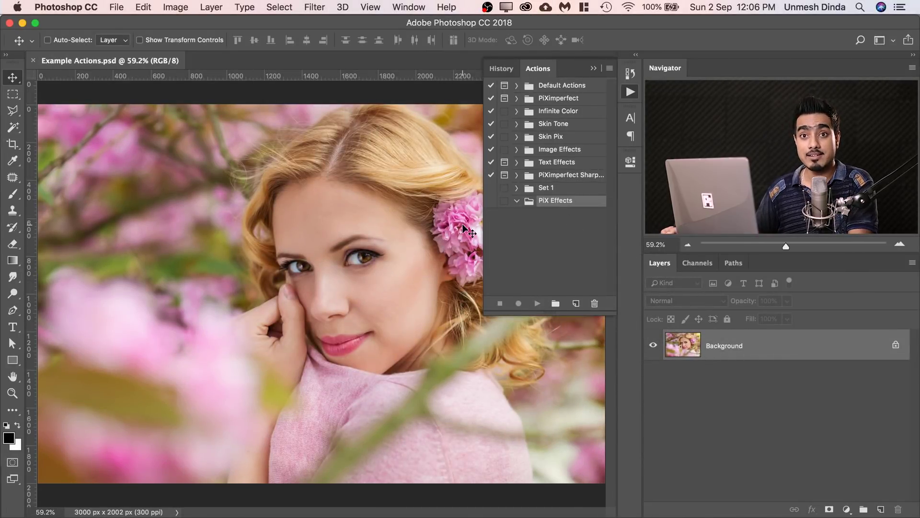
Zoom in on the eyes and create a new action 'Painterly' in the PiX Effects set
drag(353, 241, 389, 237)
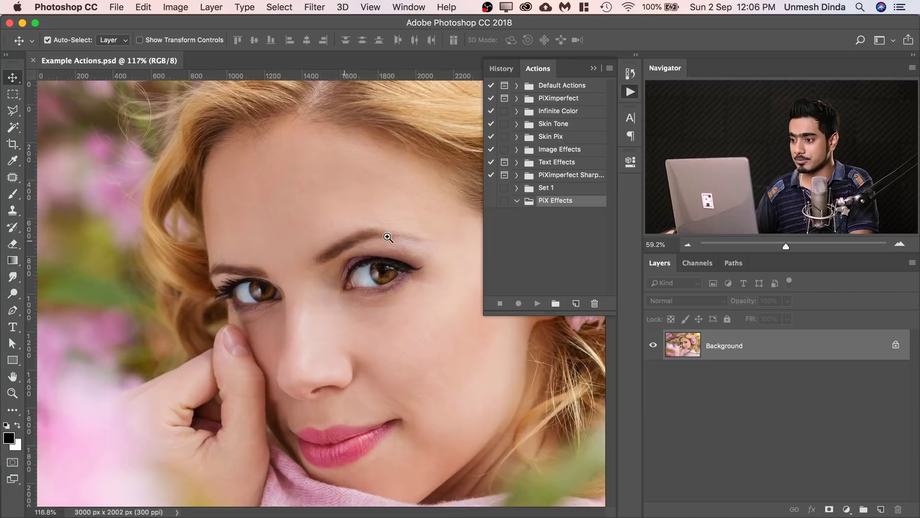
scroll(389, 238, down, 5)
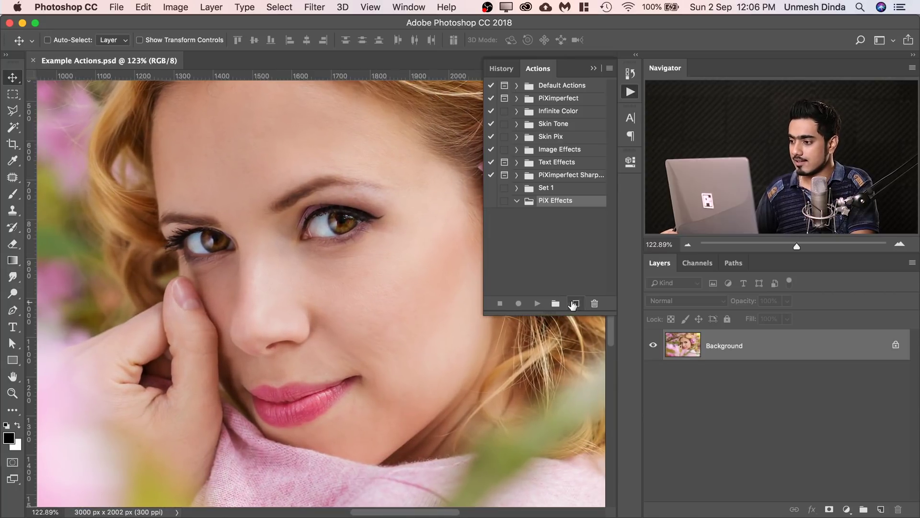
click(577, 304)
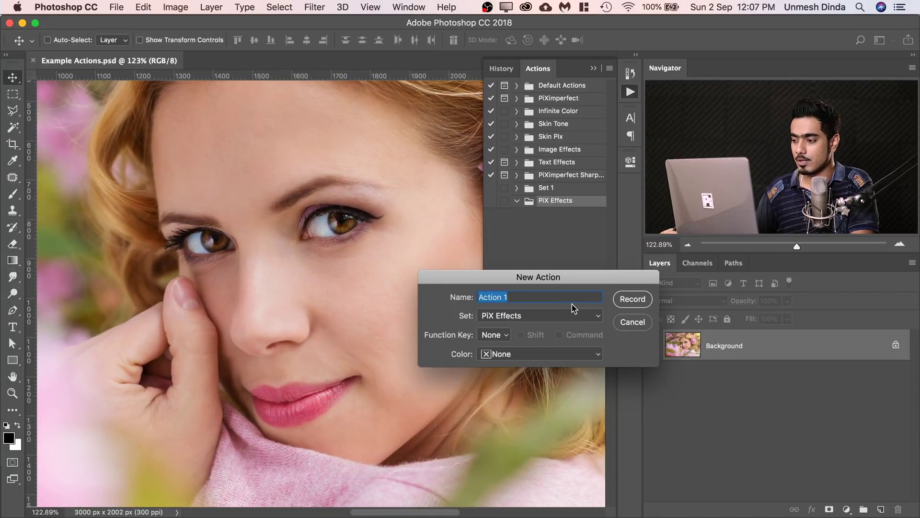
text(Pa)
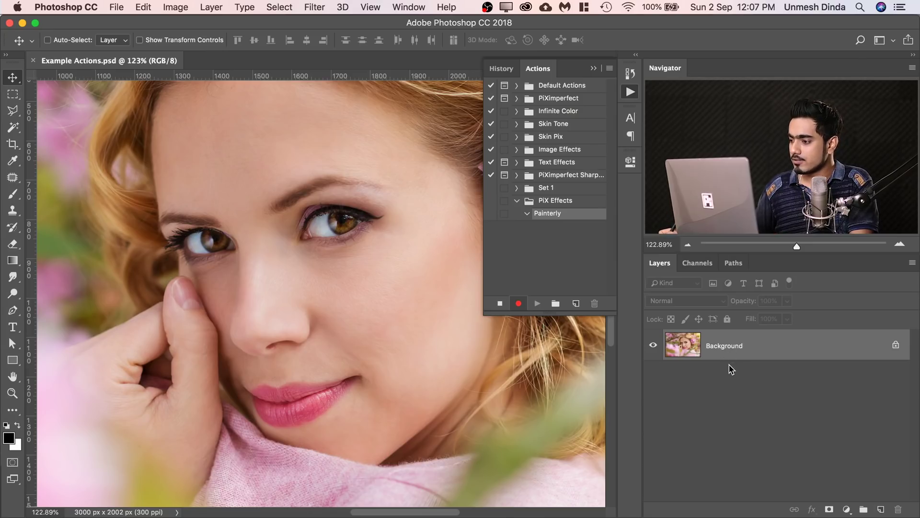
Duplicate the background into a new layer and rename it 'Softening'
key(super)
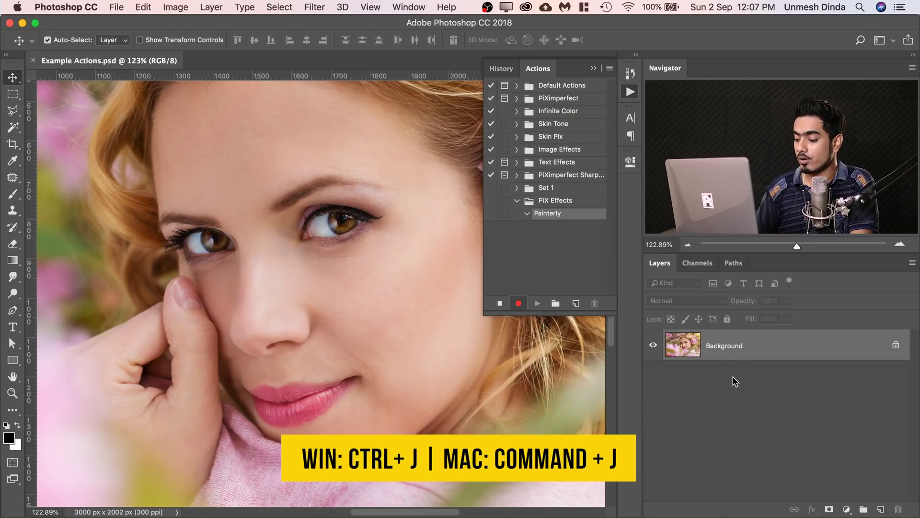
key(super+j)
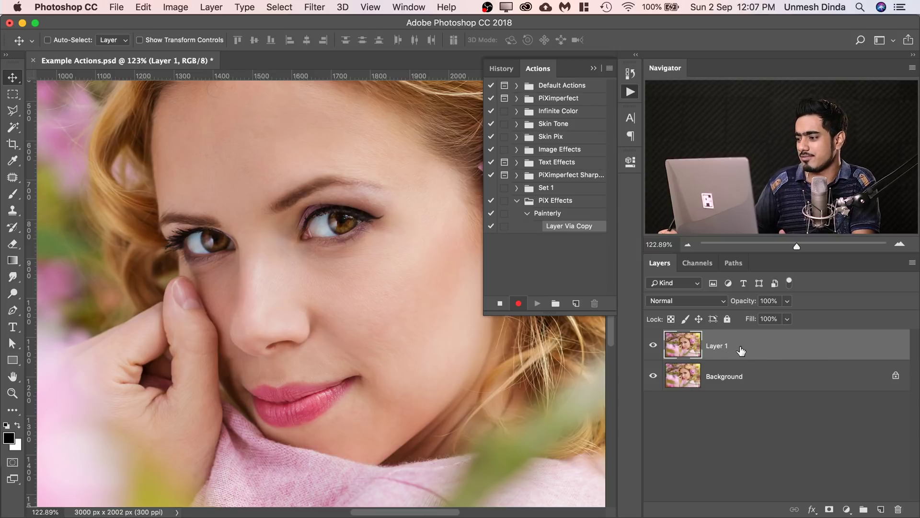
double_click(722, 346)
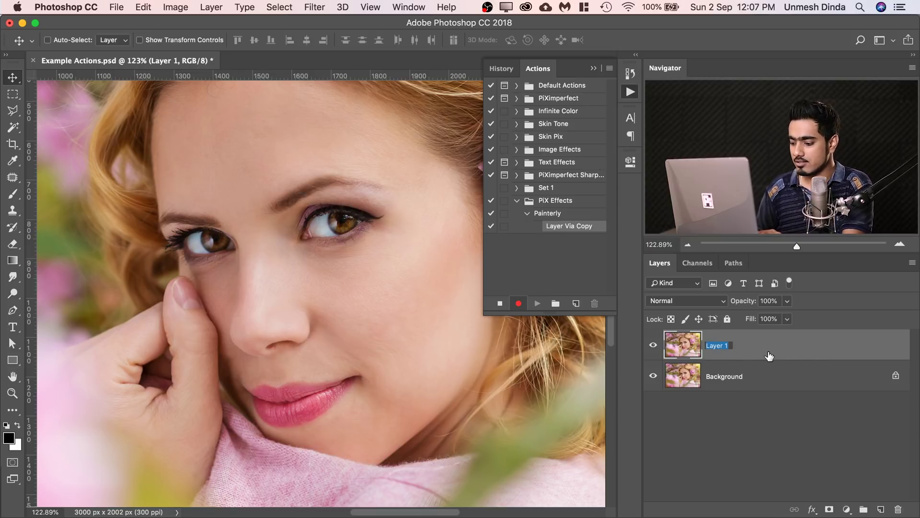
text(Softening)
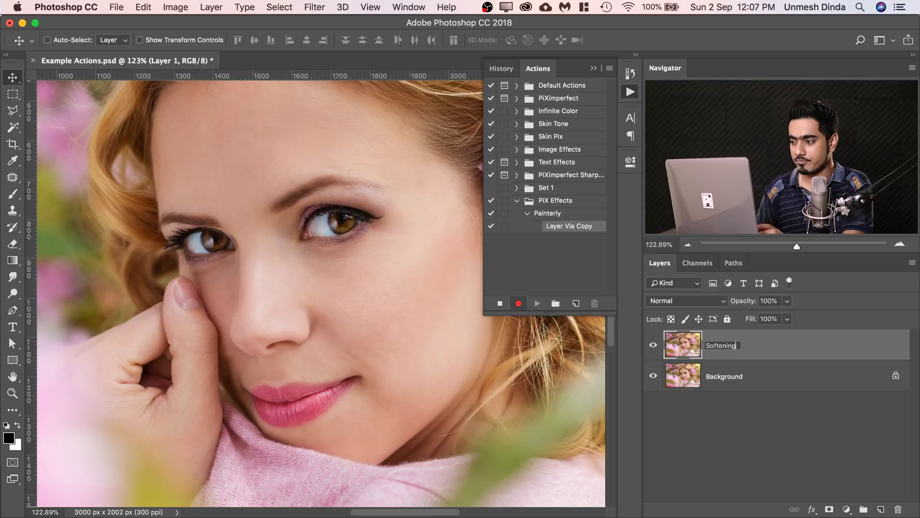
key(Return)
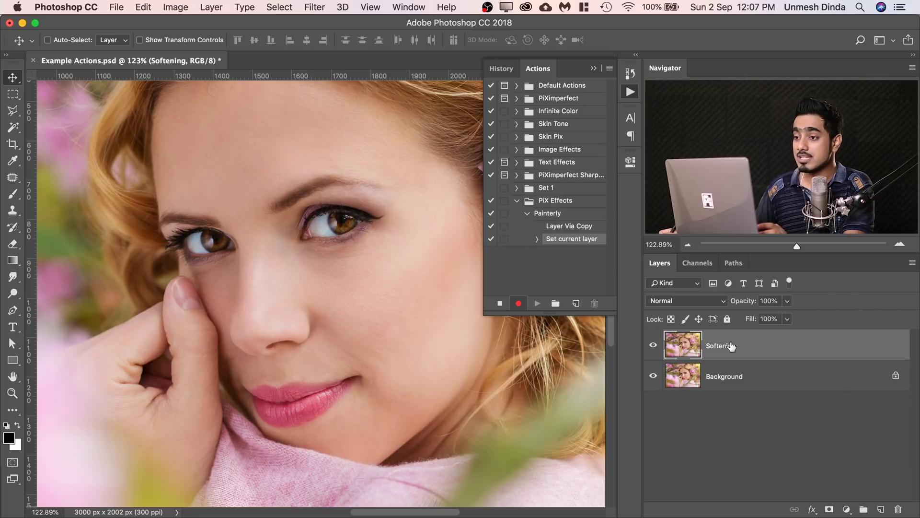
Convert the Softening layer to a smart object for smart filters
click(319, 7)
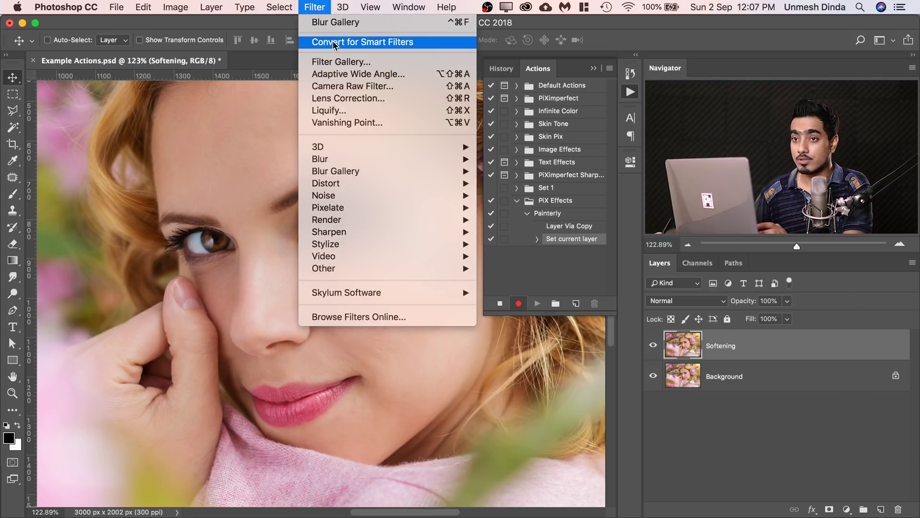
click(340, 43)
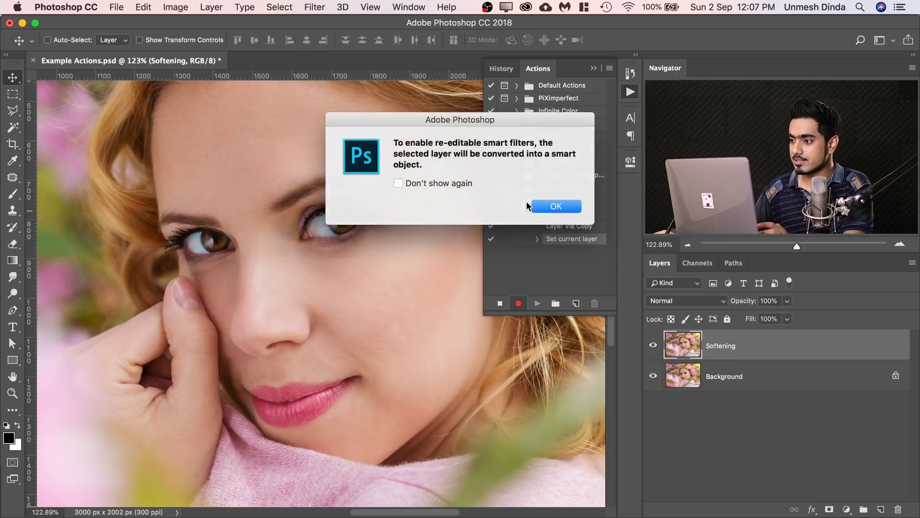
click(559, 209)
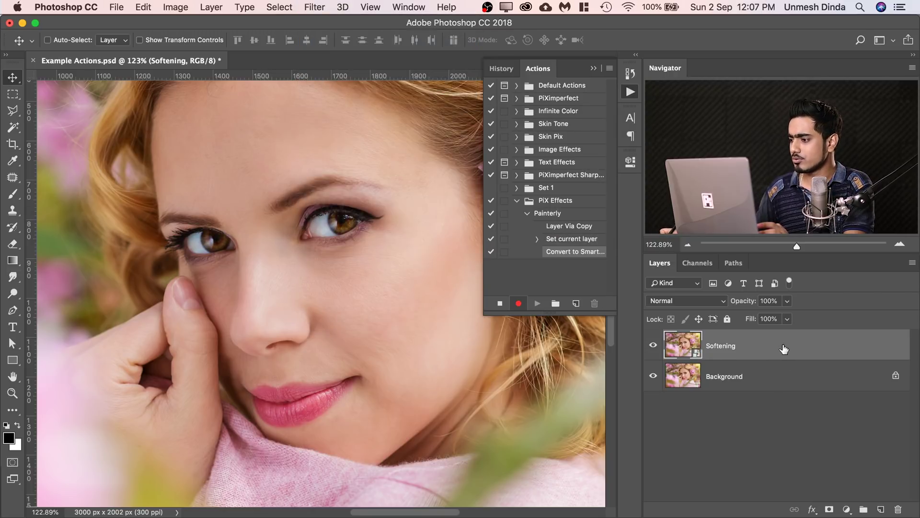
right_click(783, 348)
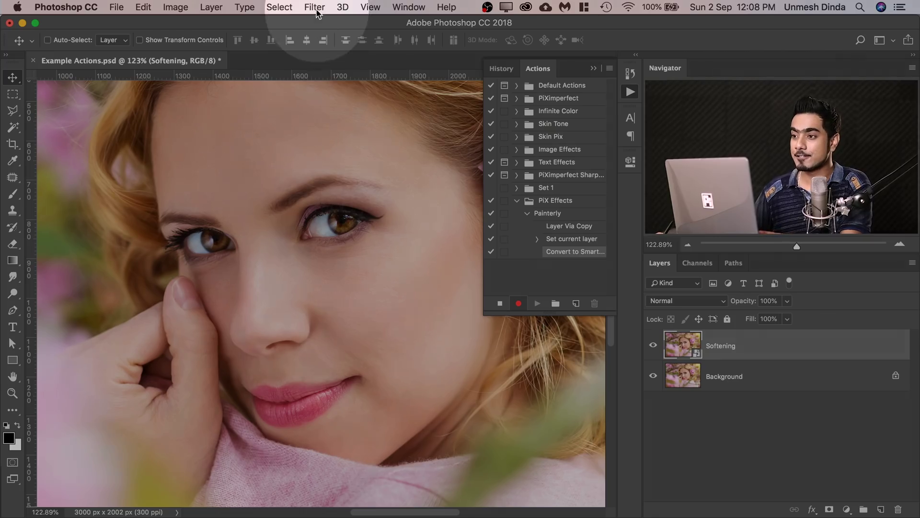
Apply the Reduce Noise filter to the Softening layer at Strength 10
click(317, 13)
mouse_move(379, 194)
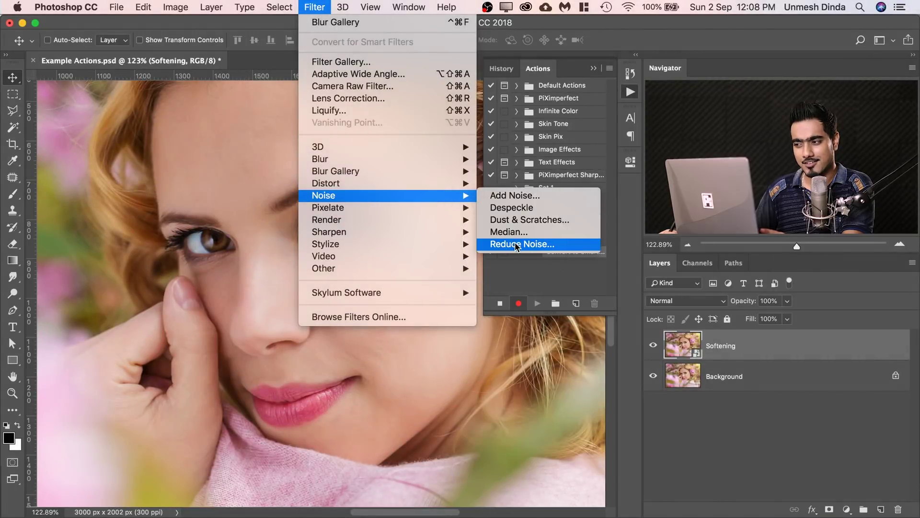
click(517, 245)
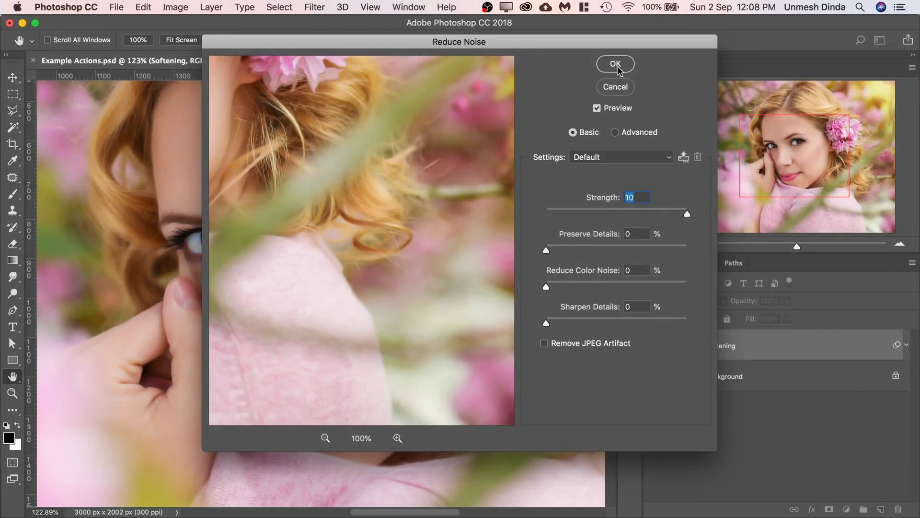
click(615, 64)
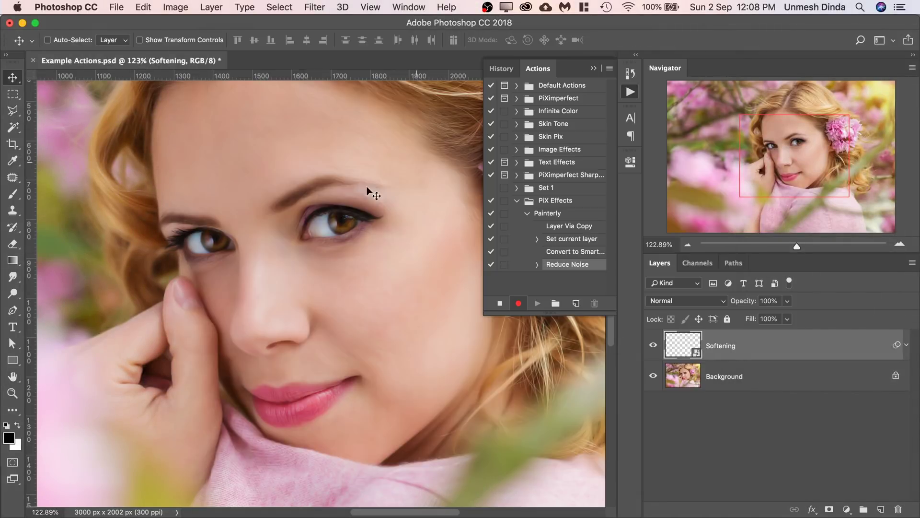
Hide and reshow the Softening layer, then expand its smart filters list
scroll(331, 213, up, 5)
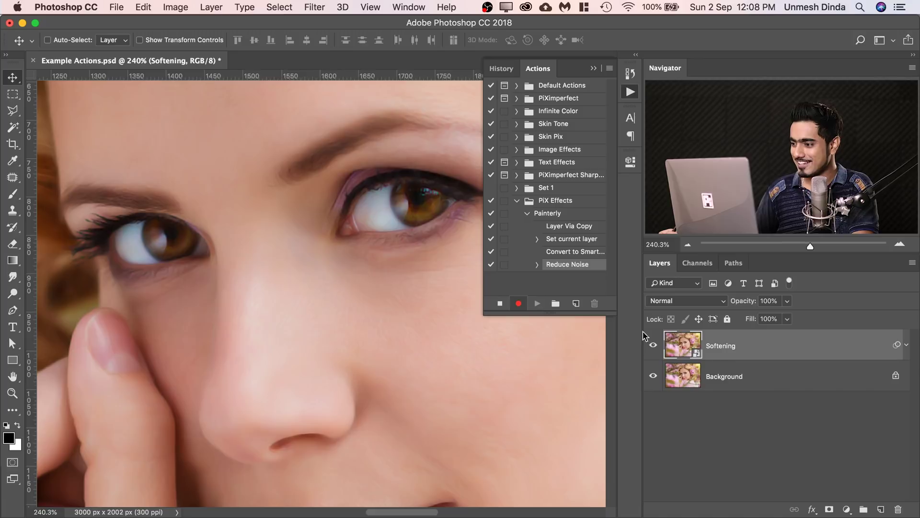
click(654, 347)
click(655, 347)
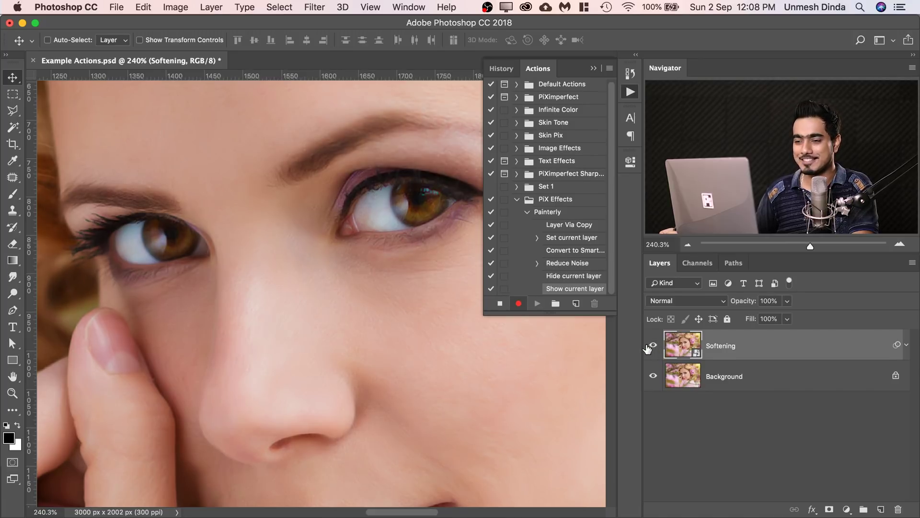
scroll(427, 264, down, 2)
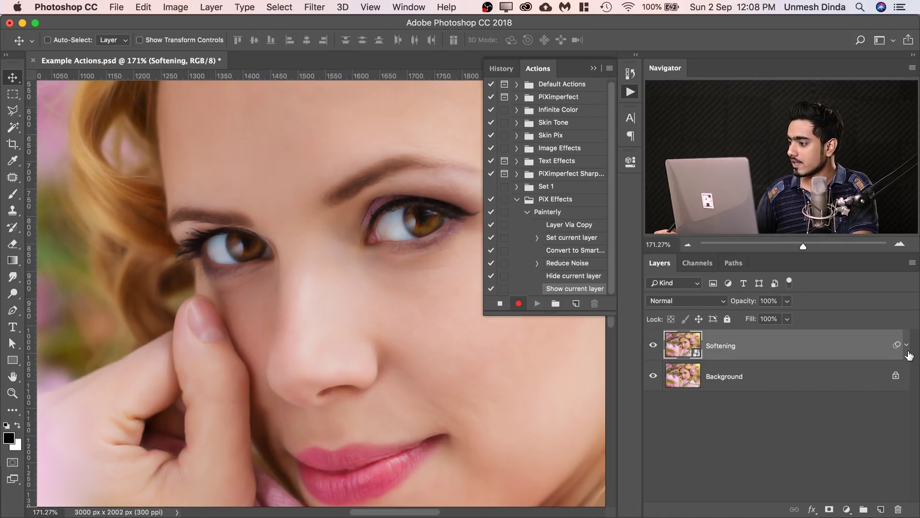
click(906, 347)
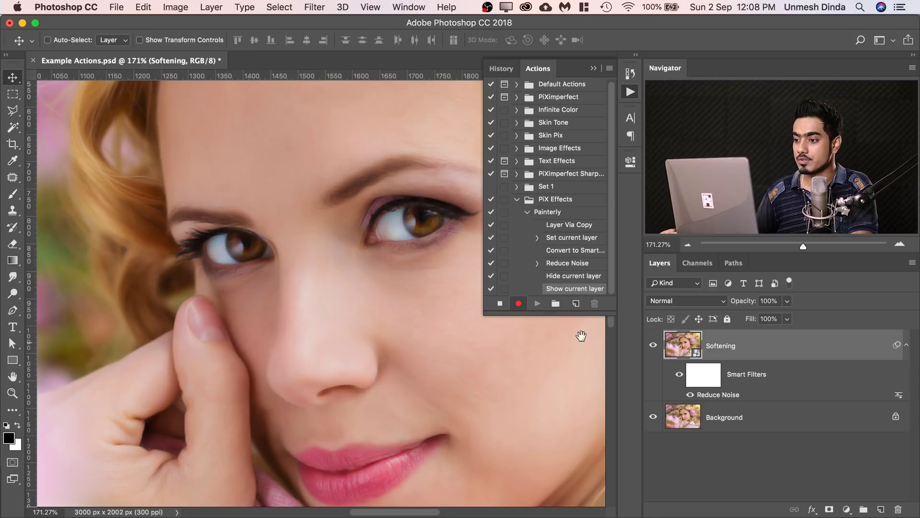
scroll(336, 199, right, 2)
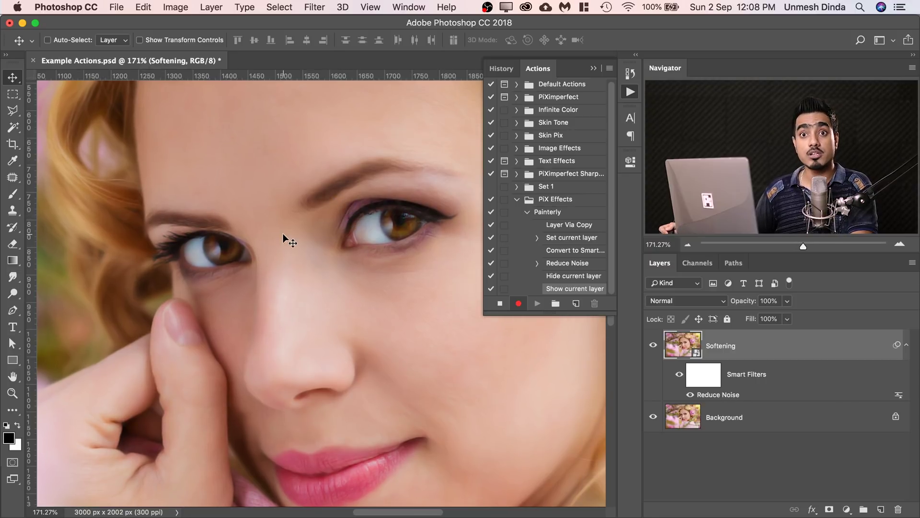
Reapply Reduce Noise three more times, giving Softening four stacked Reduce Noise filters
click(314, 8)
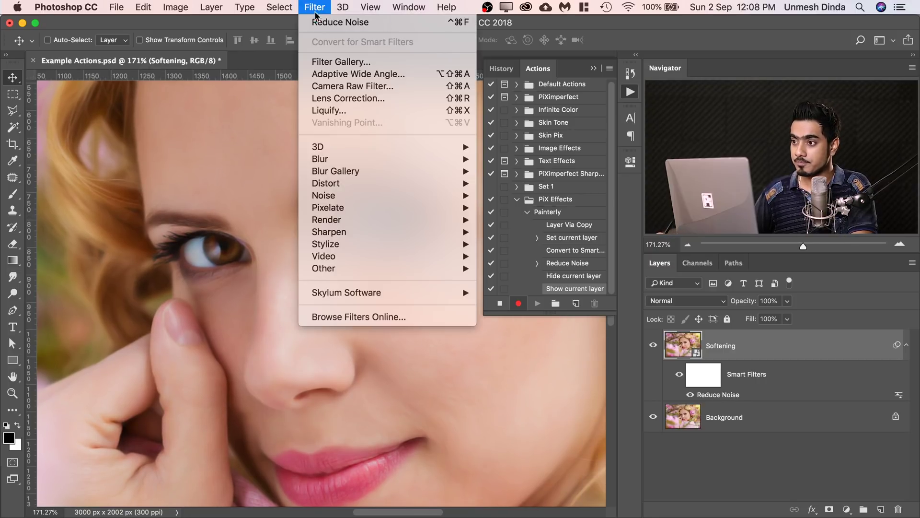
click(328, 24)
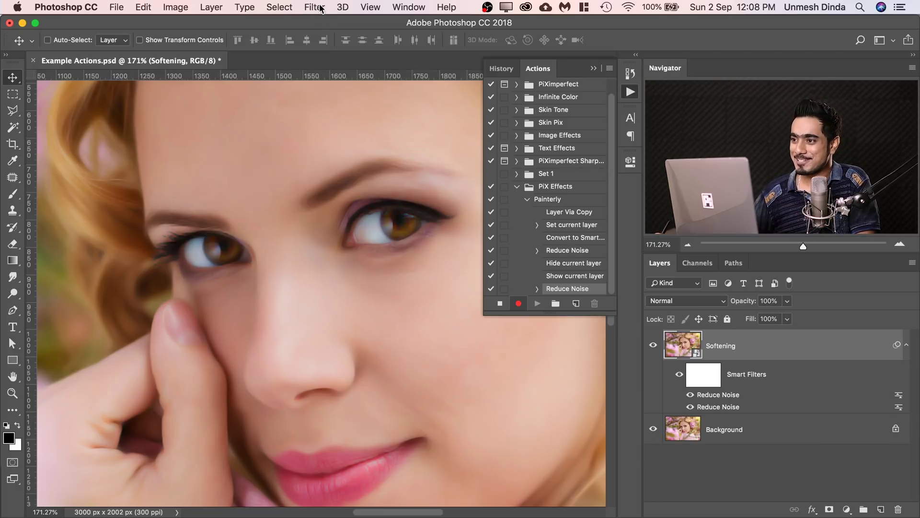
click(321, 9)
click(329, 21)
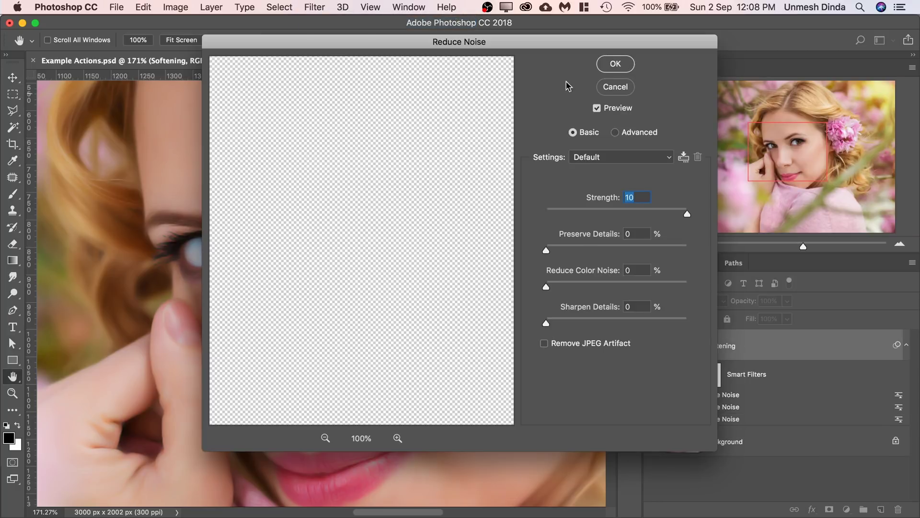
key(Return)
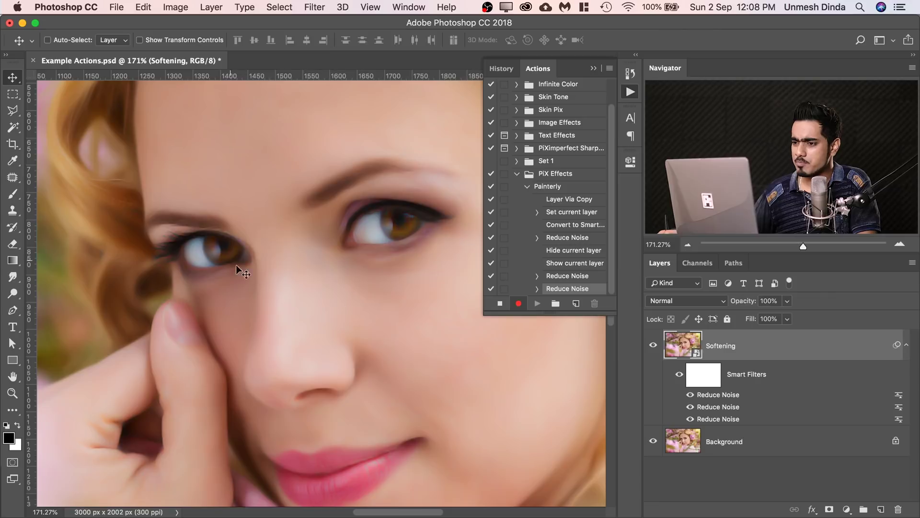
click(320, 9)
click(320, 22)
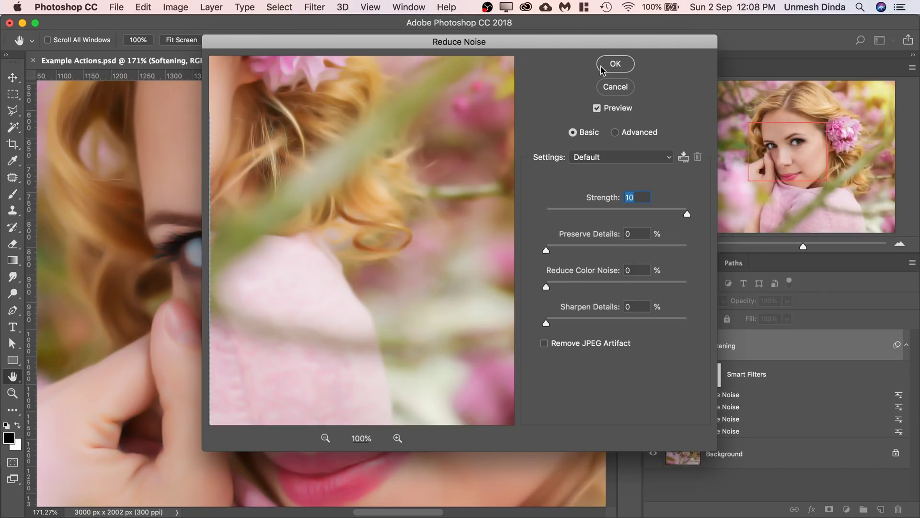
click(616, 65)
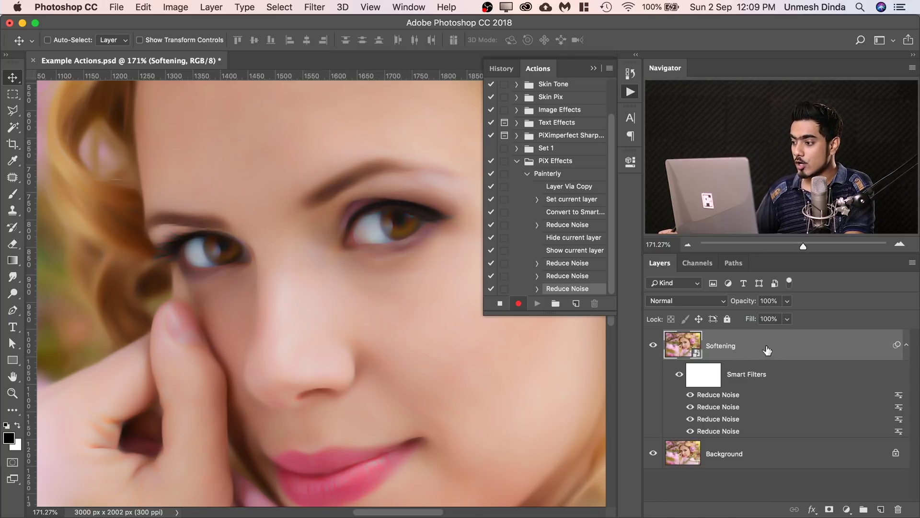
Duplicate Softening as a layer named 'Sharpening' and delete the copy's smart filters
key(super)
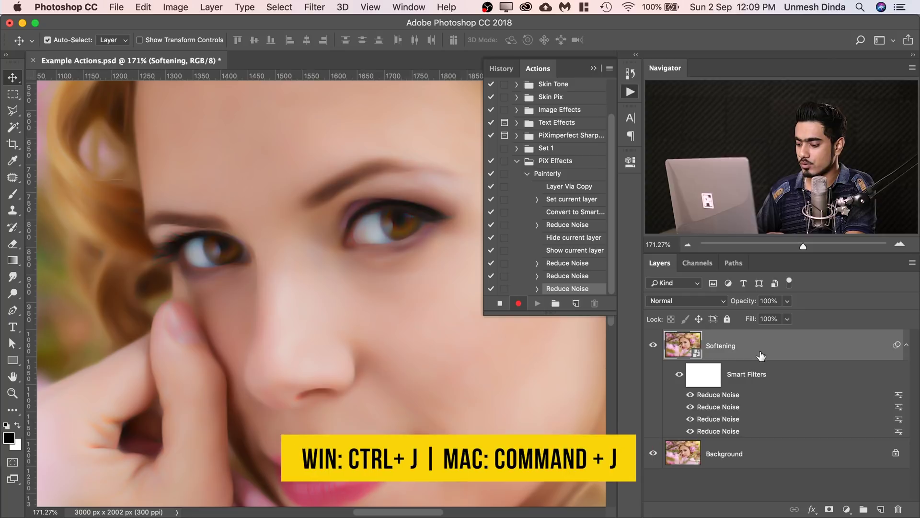
key(super+j)
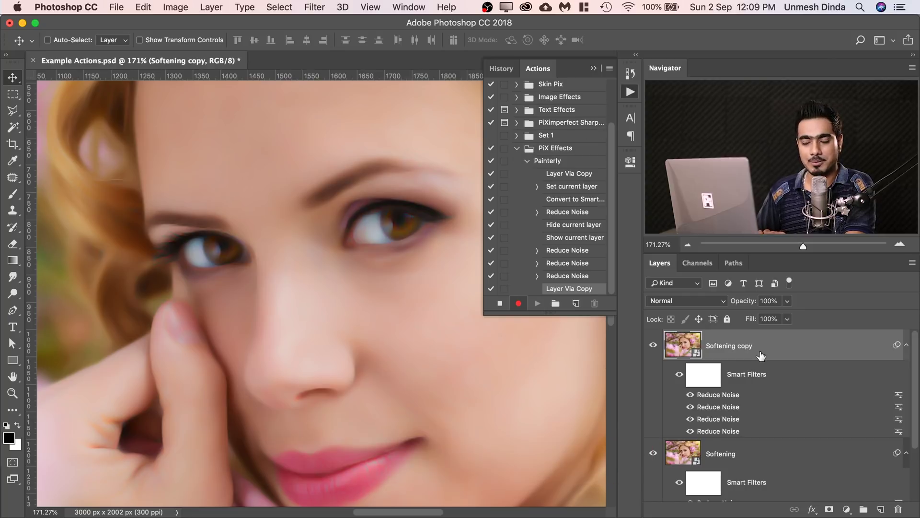
double_click(761, 355)
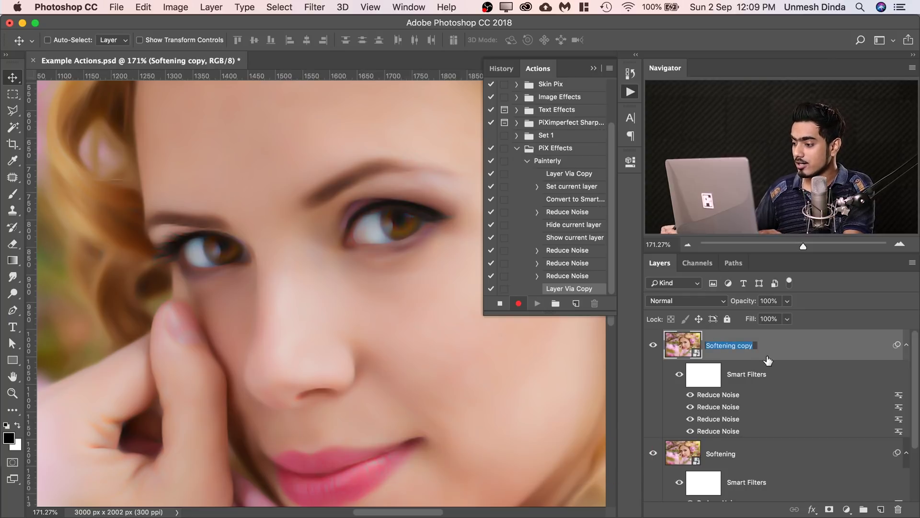
text(Sharpening)
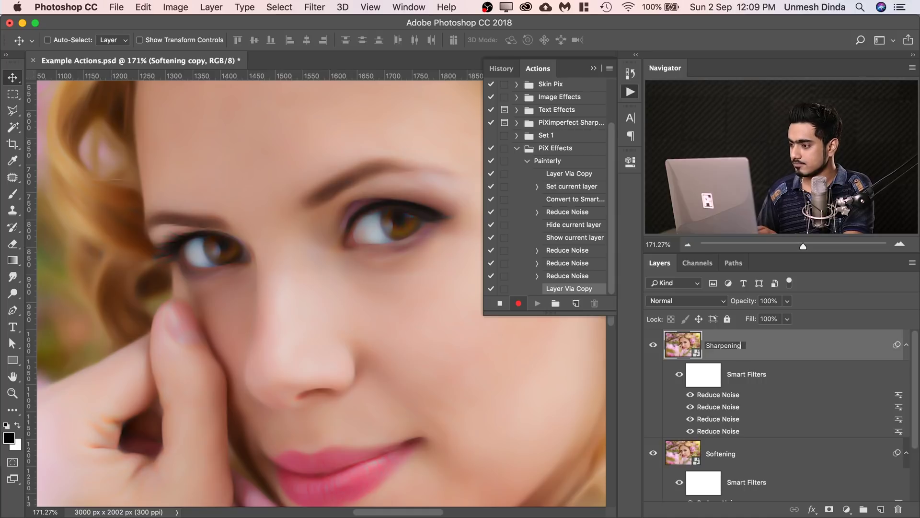
key(Return)
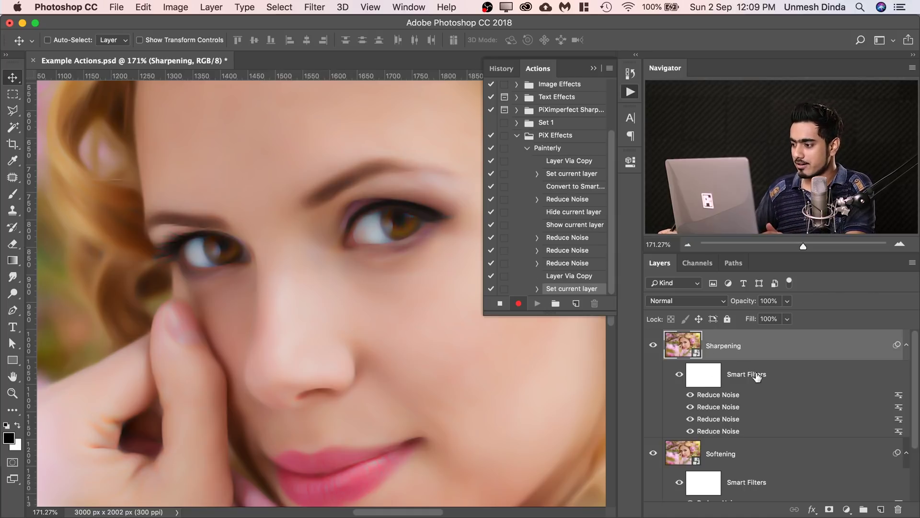
drag(748, 375, 898, 509)
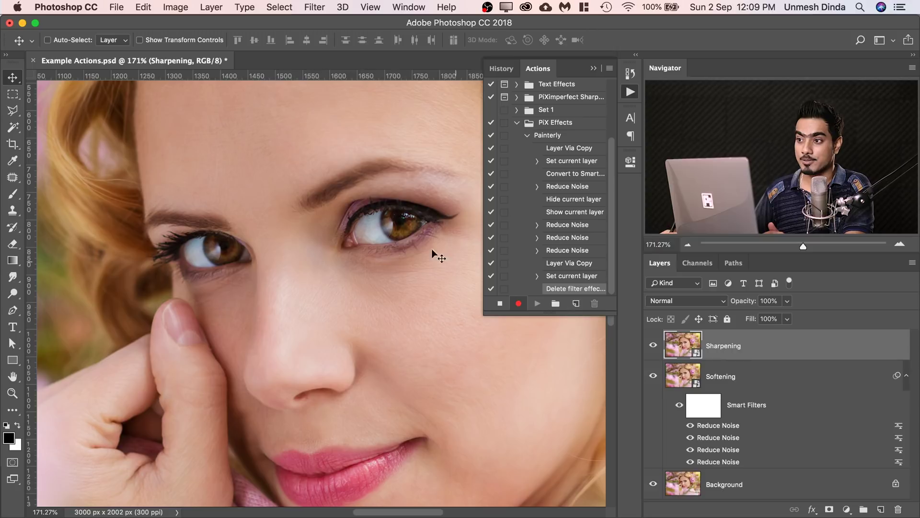
Apply High Pass to the Sharpening layer, trying several radii before settling on 1 pixel
click(314, 7)
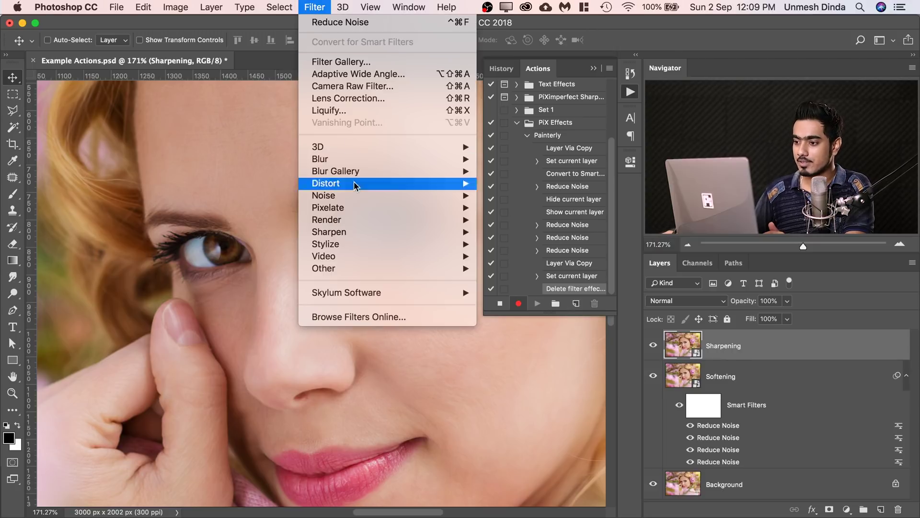
mouse_move(458, 275)
click(515, 281)
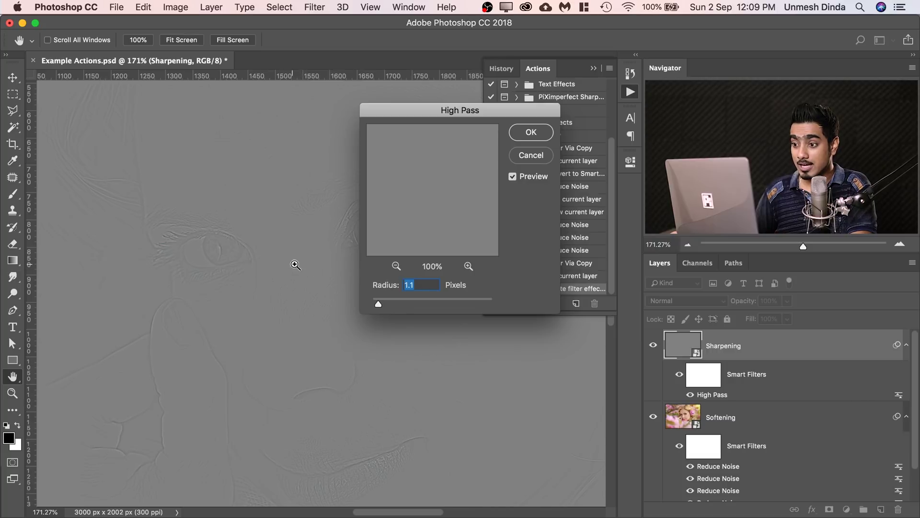
drag(298, 261, 343, 257)
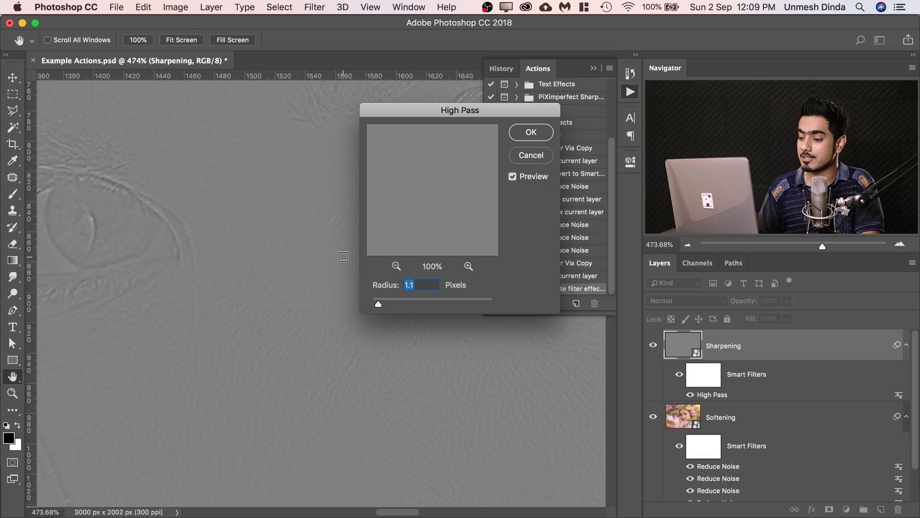
drag(378, 305, 259, 299)
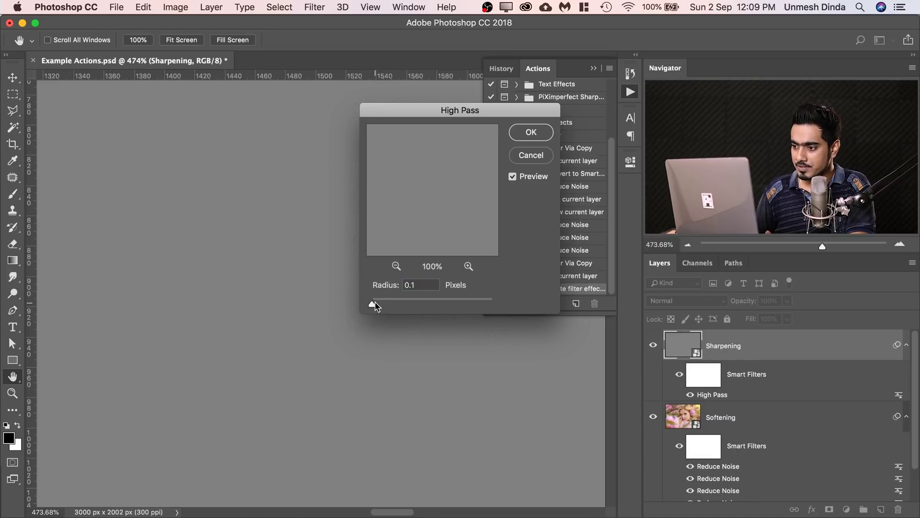
drag(372, 305, 397, 306)
scroll(257, 263, left, 5)
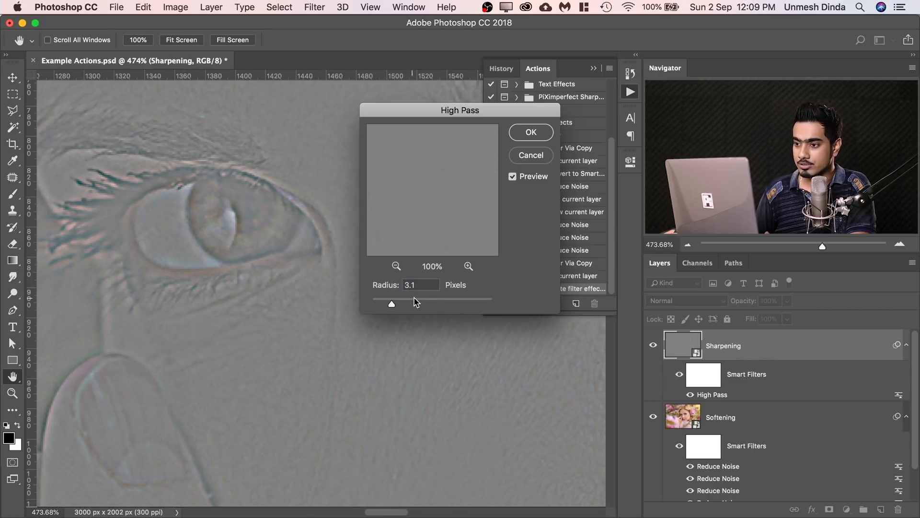
drag(417, 302, 374, 307)
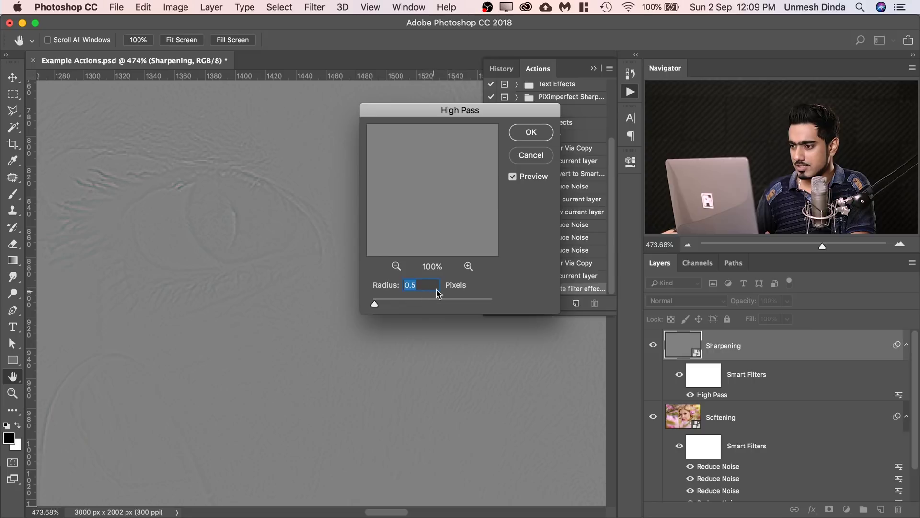
text(1.1)
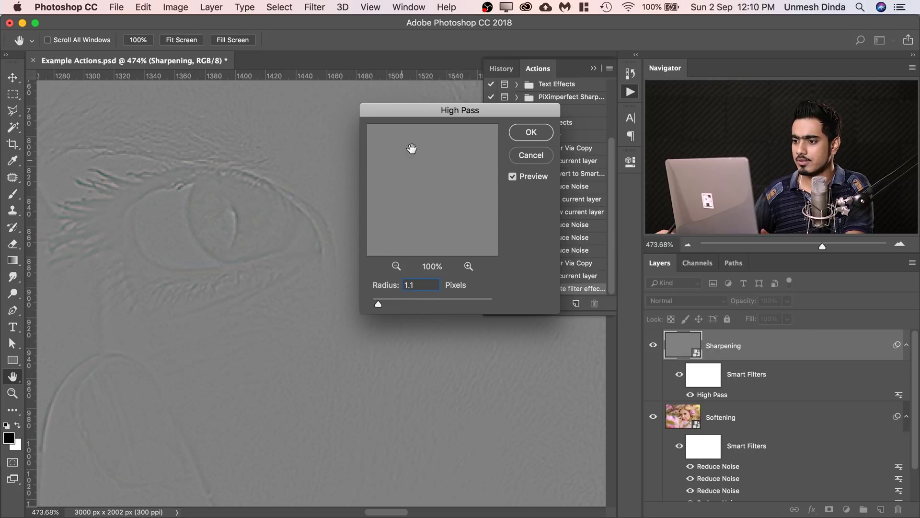
click(531, 133)
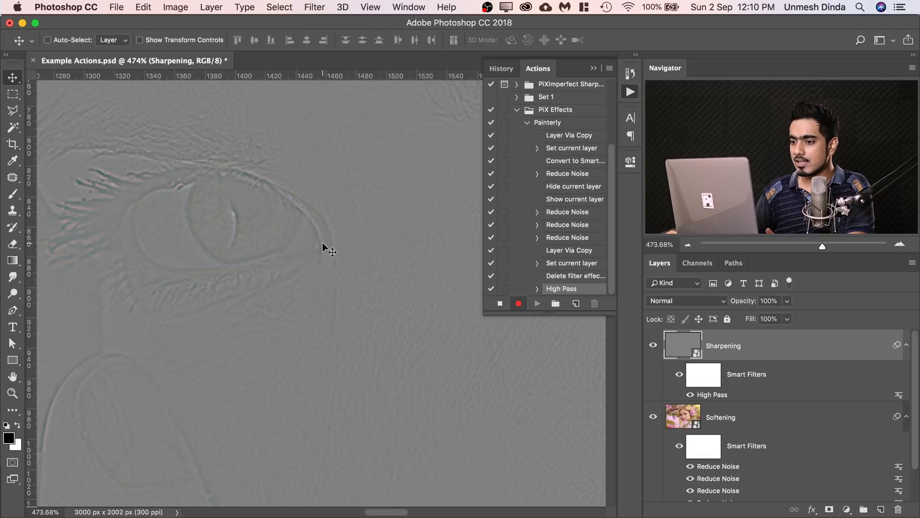
Desaturate Sharpening with Hue/Saturation at Saturation -100 and set its blend mode to Overlay
scroll(306, 257, left, 5)
scroll(305, 257, up, 2)
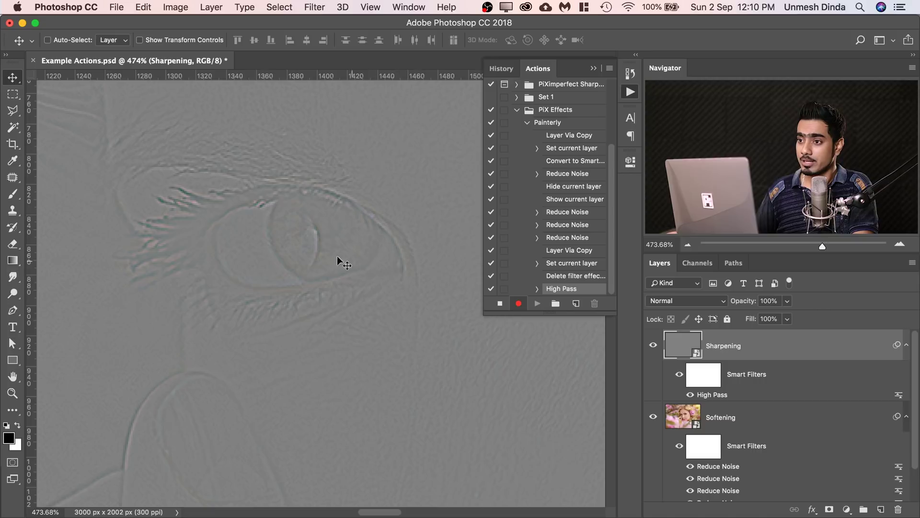
click(177, 7)
mouse_move(200, 47)
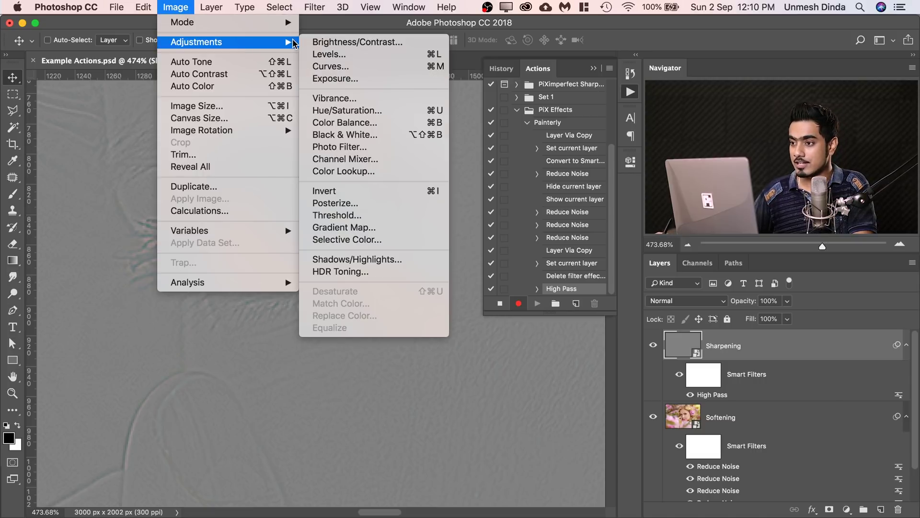
click(350, 111)
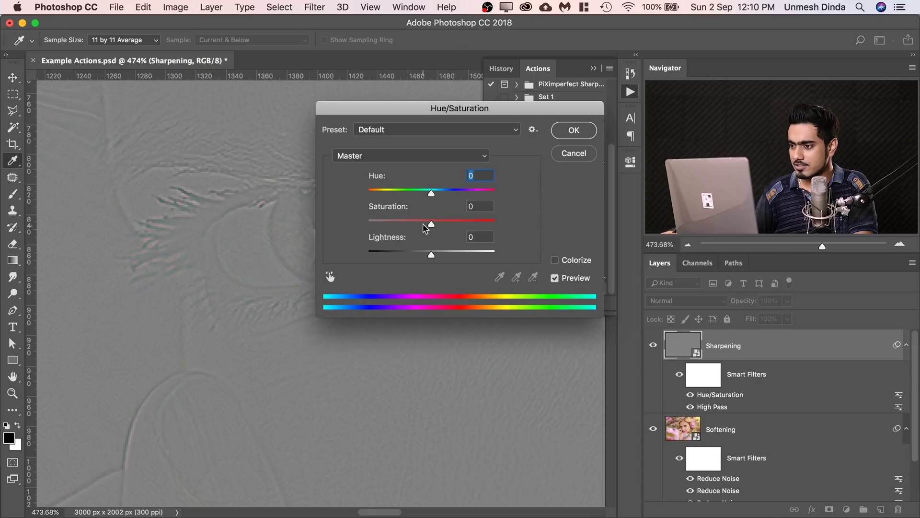
drag(424, 225, 276, 220)
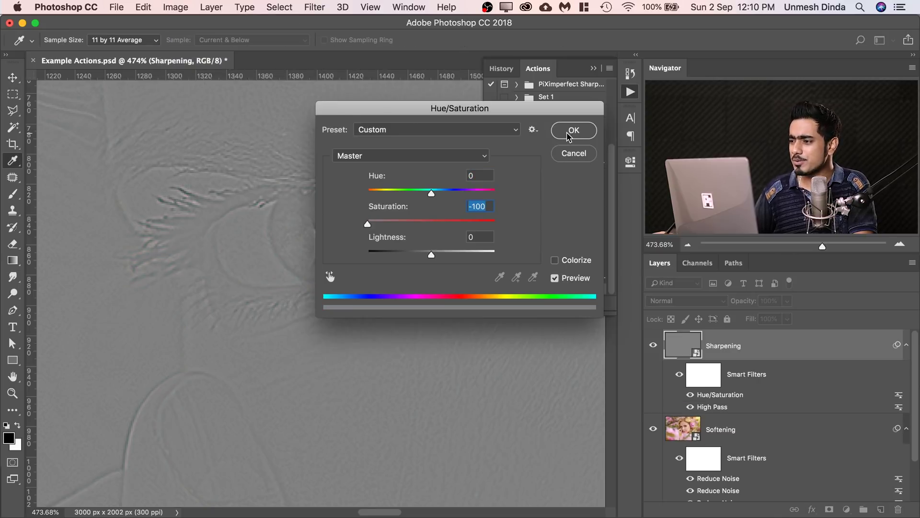
click(588, 135)
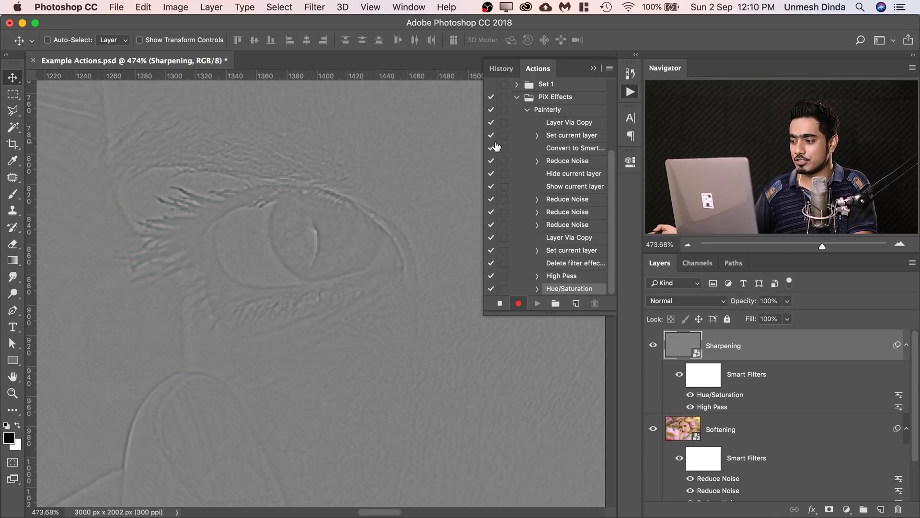
click(678, 301)
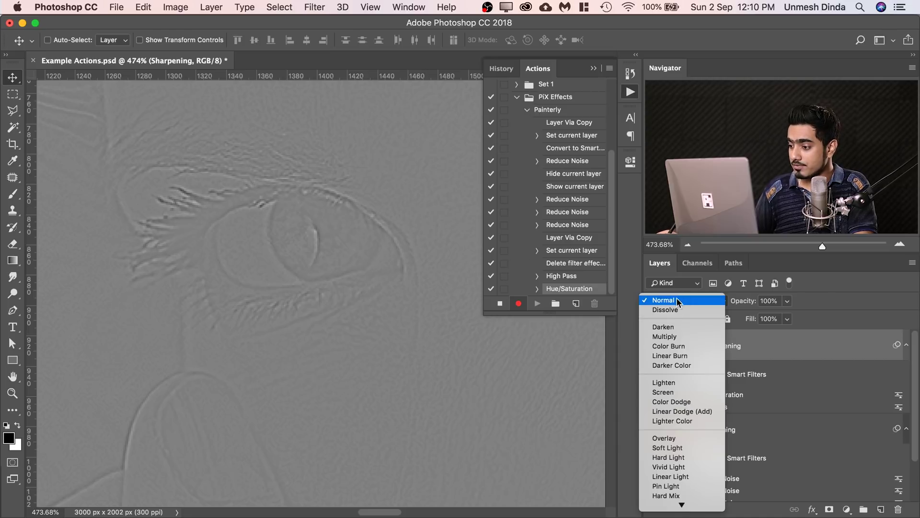
click(666, 437)
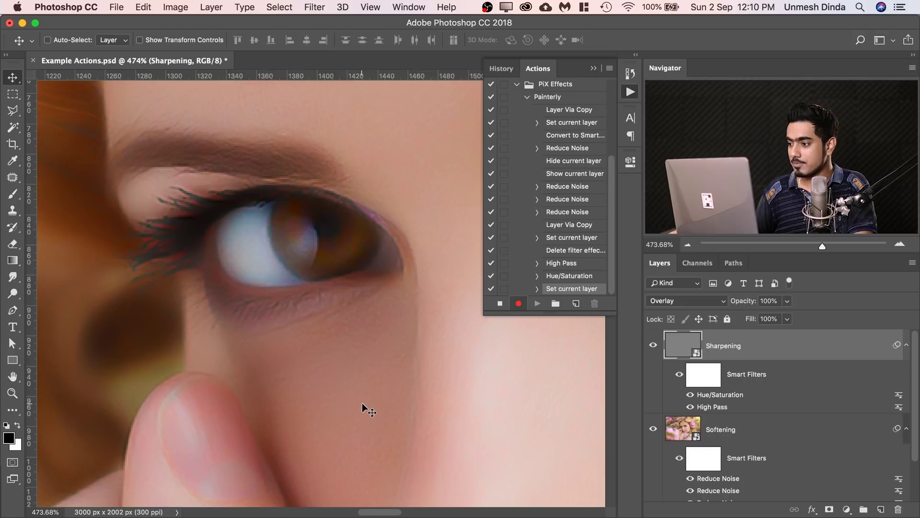
Zoom back in on the eyes, then duplicate Sharpening and rename the copy 'Sharpening 2'
scroll(431, 309, down, 5)
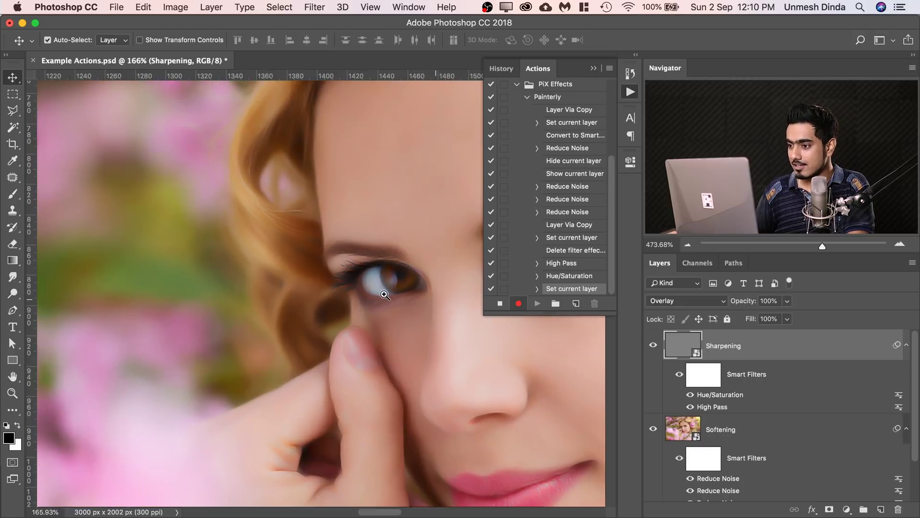
drag(421, 316, 290, 223)
scroll(390, 237, up, 4)
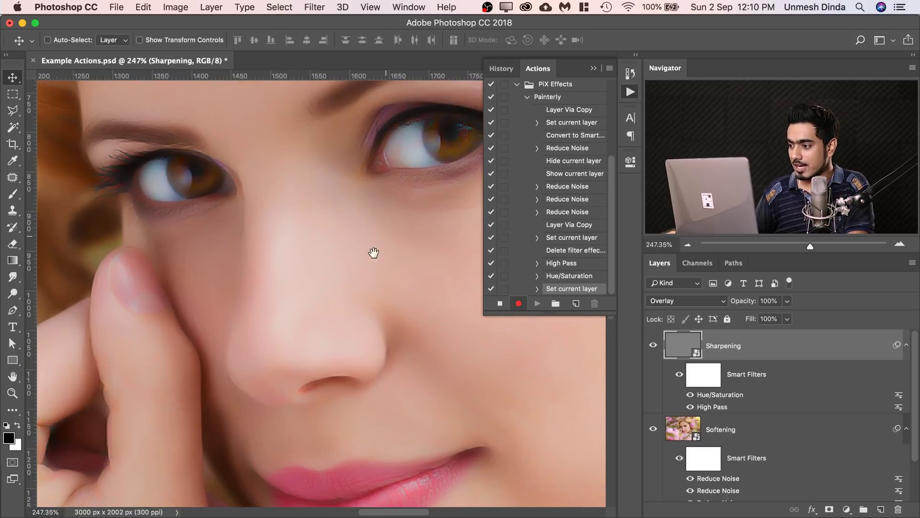
key(super+r)
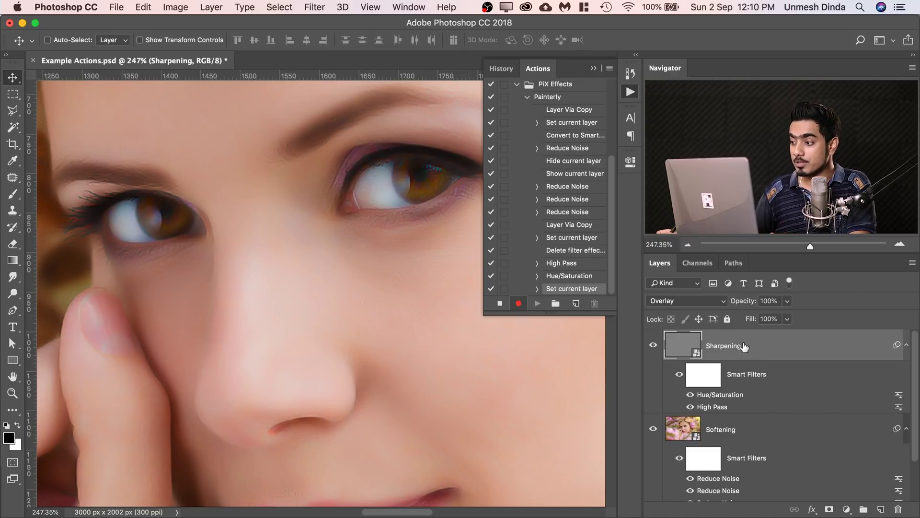
key(super)
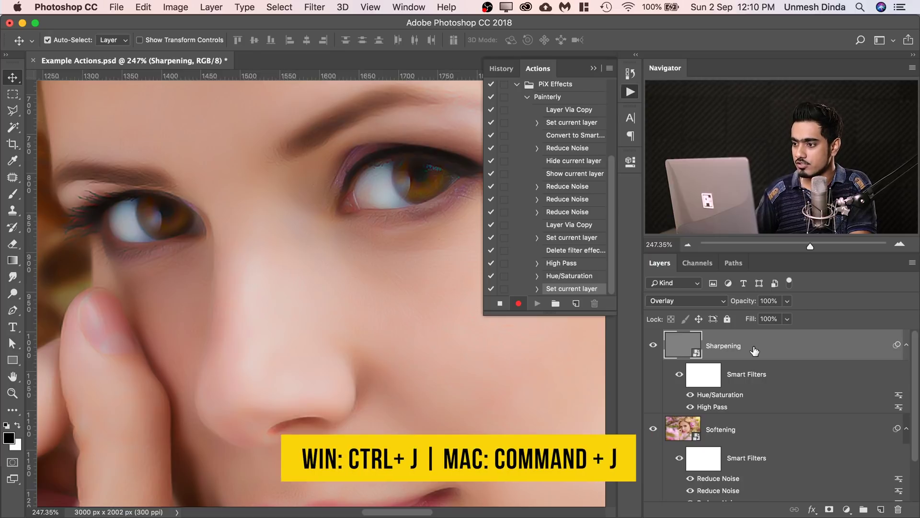
key(super+j)
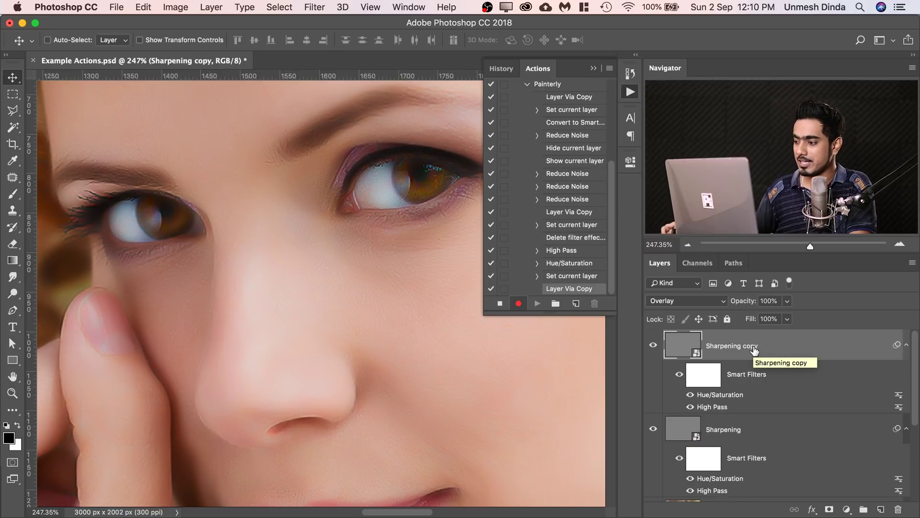
double_click(747, 345)
click(745, 346)
text(2)
key(Return)
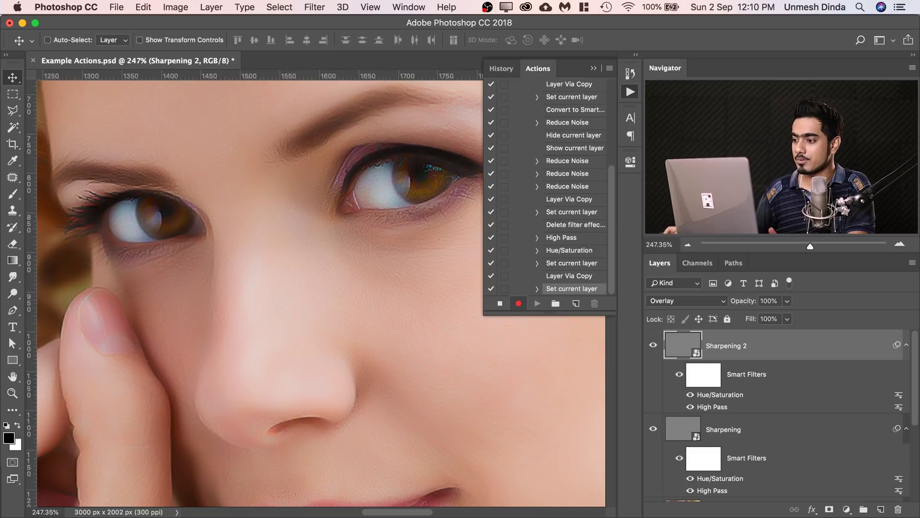
Stop recording and delete the effect layers, leaving only the original Background
click(500, 304)
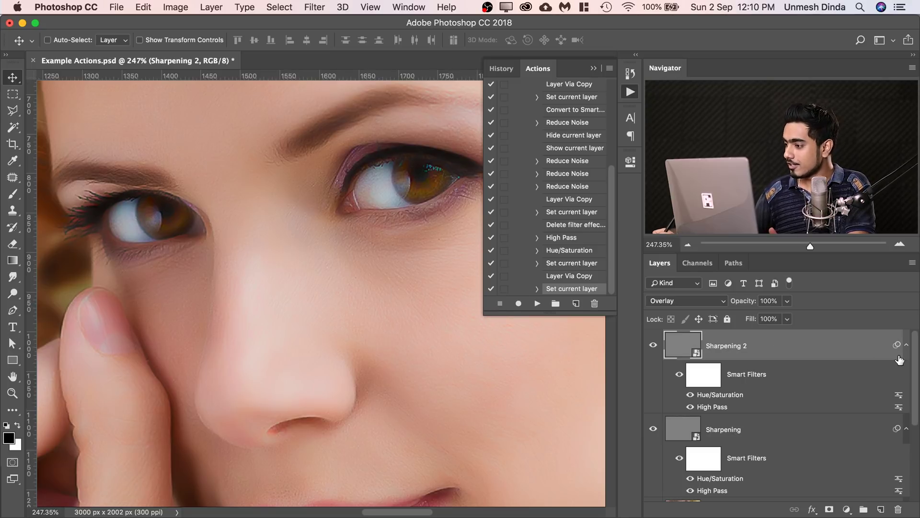
drag(914, 350, 908, 430)
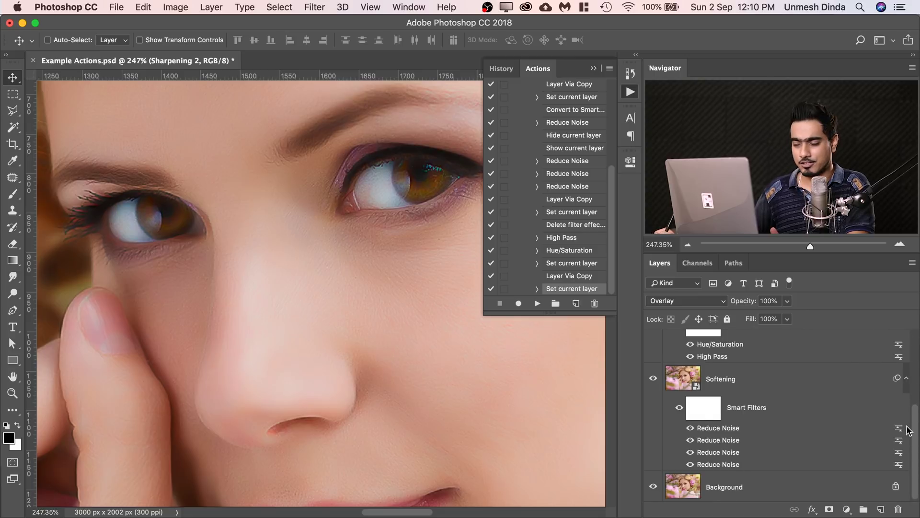
click(838, 383)
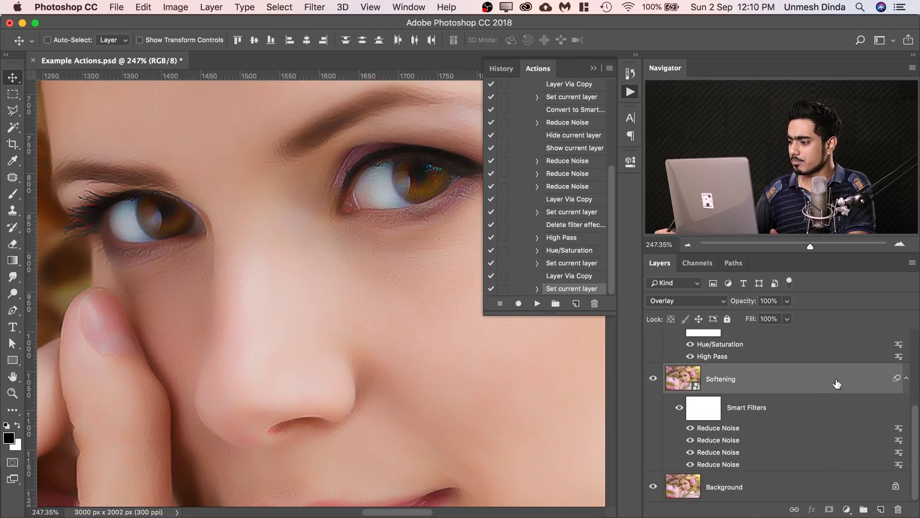
drag(838, 382, 899, 509)
Collapse the Painterly action's step list and select the Painterly action
drag(611, 186, 616, 111)
click(527, 188)
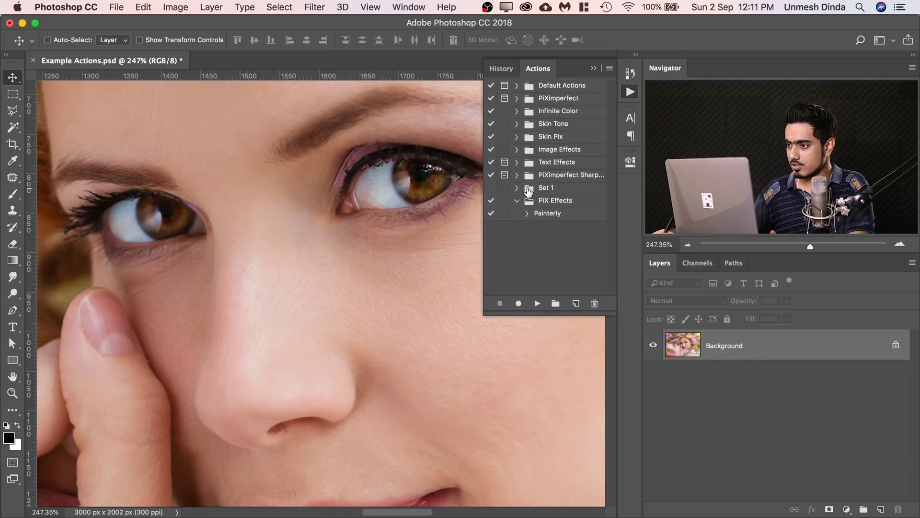
click(547, 213)
scroll(353, 199, down, 5)
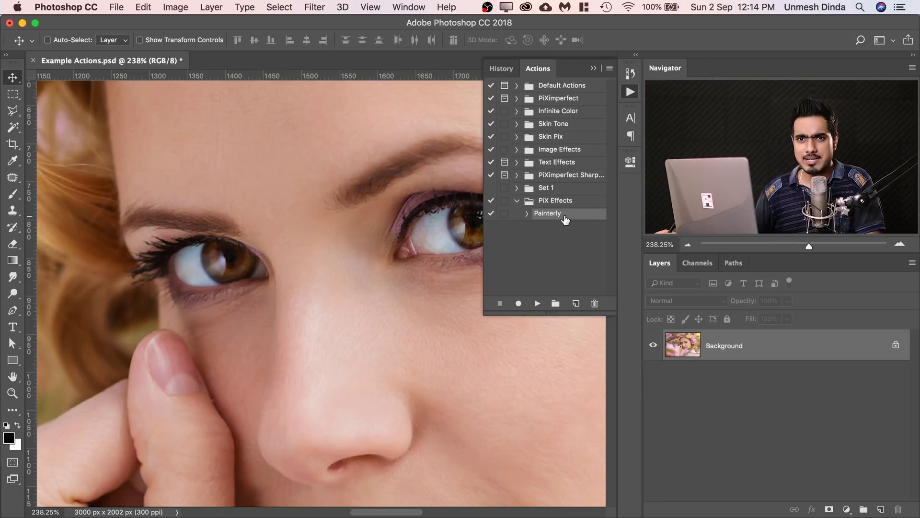
Play the Painterly action on the original photo to add Softening, Sharpening and Sharpening 2 over Background
click(537, 303)
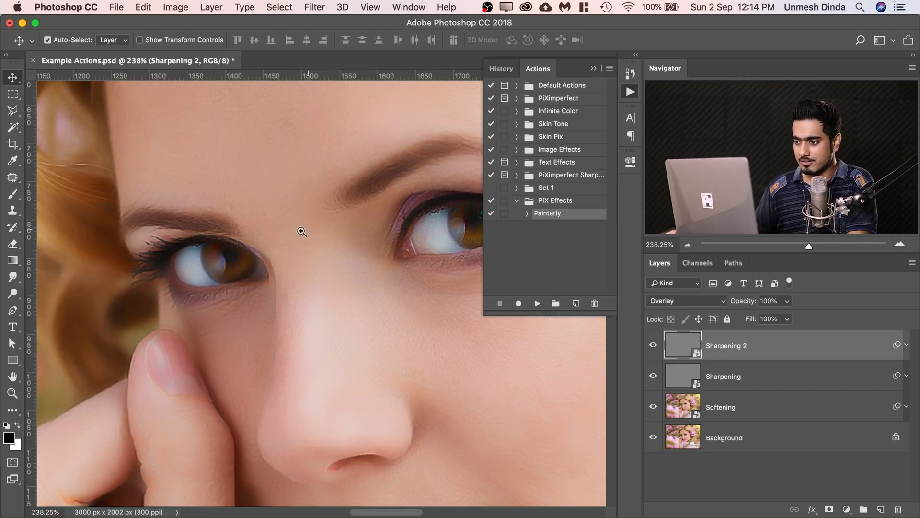
scroll(297, 234, down, 3)
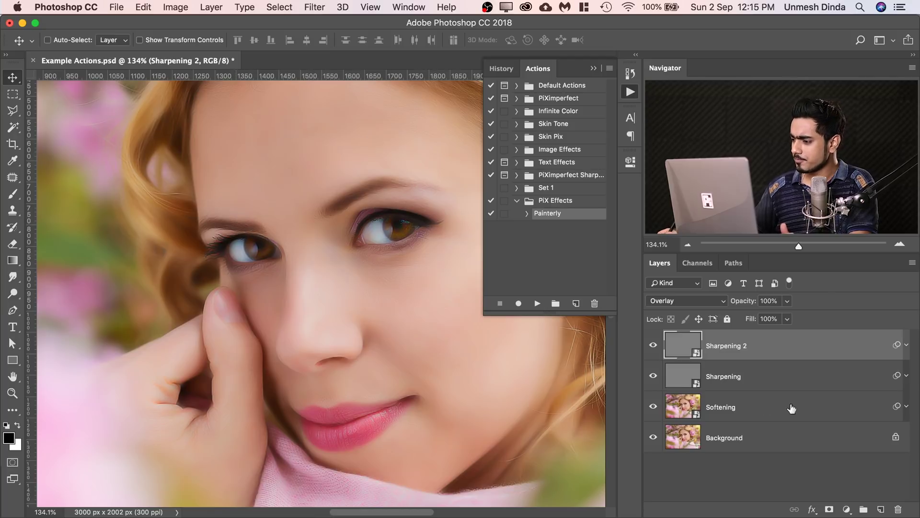
Expand the Softening layer to list its four Reduce Noise smart filters
click(907, 408)
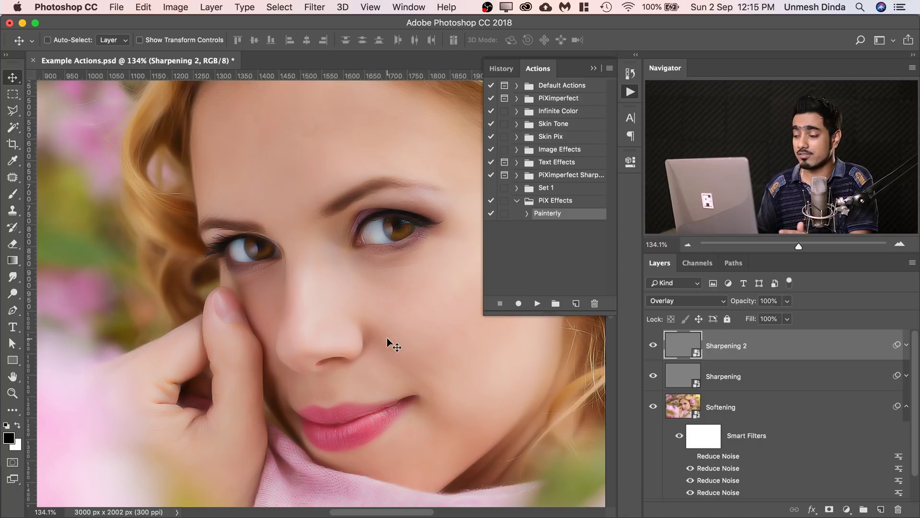
click(907, 376)
double_click(715, 437)
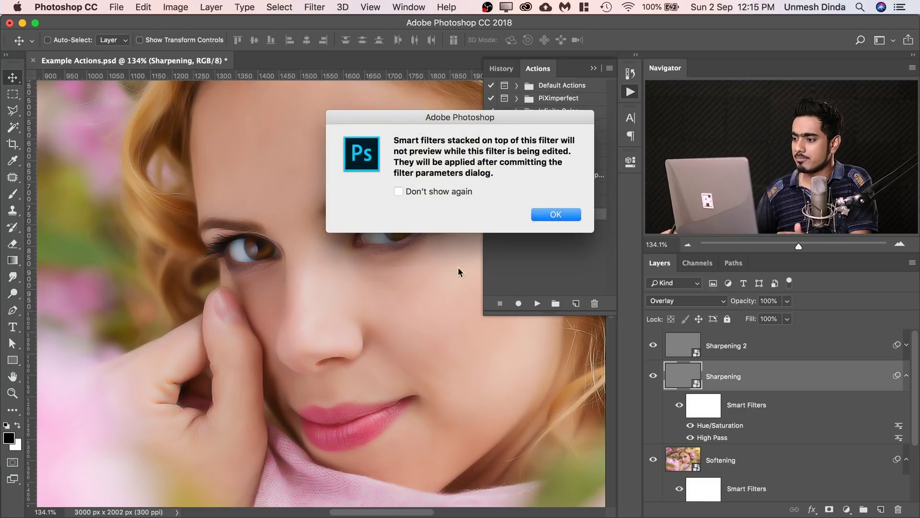
click(549, 216)
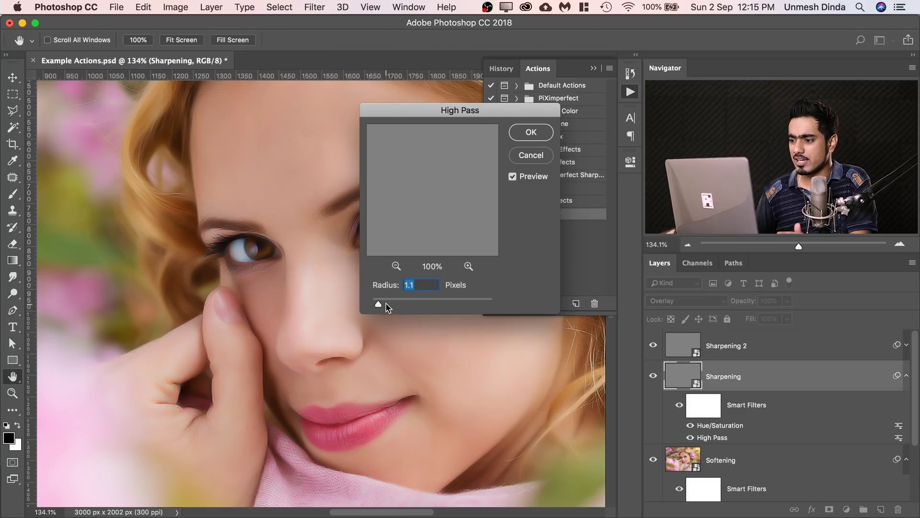
click(531, 156)
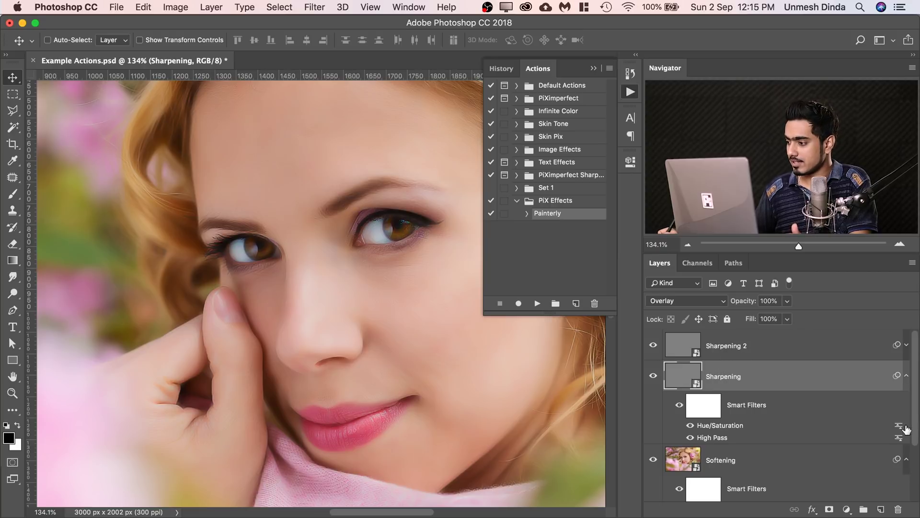
click(906, 377)
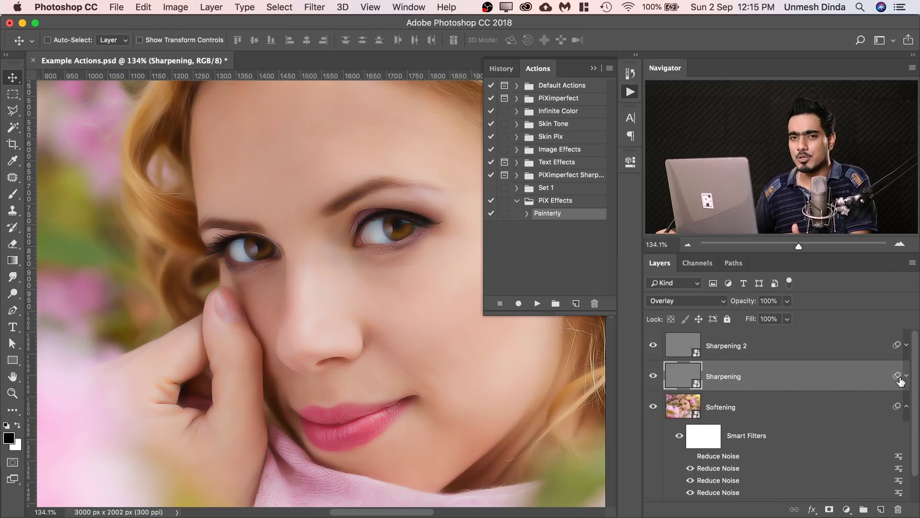
click(908, 405)
click(797, 407)
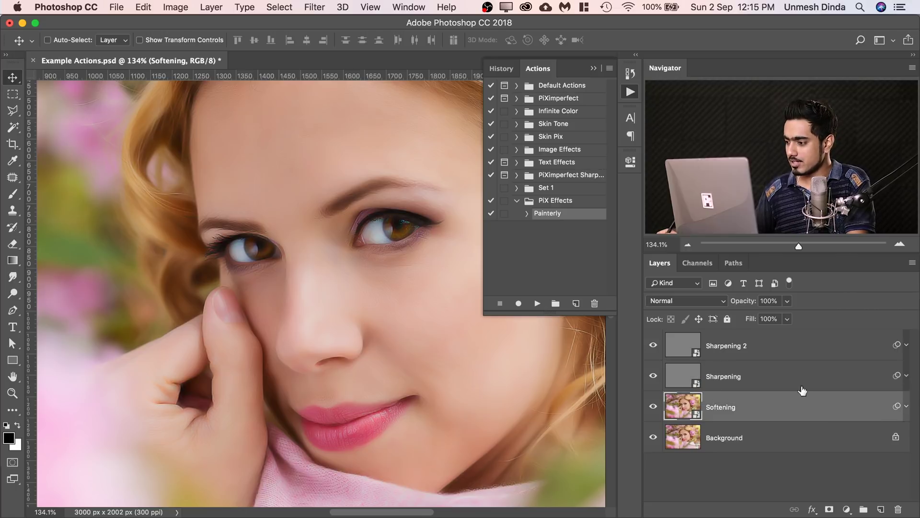
Delete the three effect layers: Softening, Sharpening and Sharpening 2
shift+click(779, 349)
mouse_move(780, 353)
mouse_down()
mouse_move(851, 420)
mouse_move(898, 509)
mouse_up()
click(527, 214)
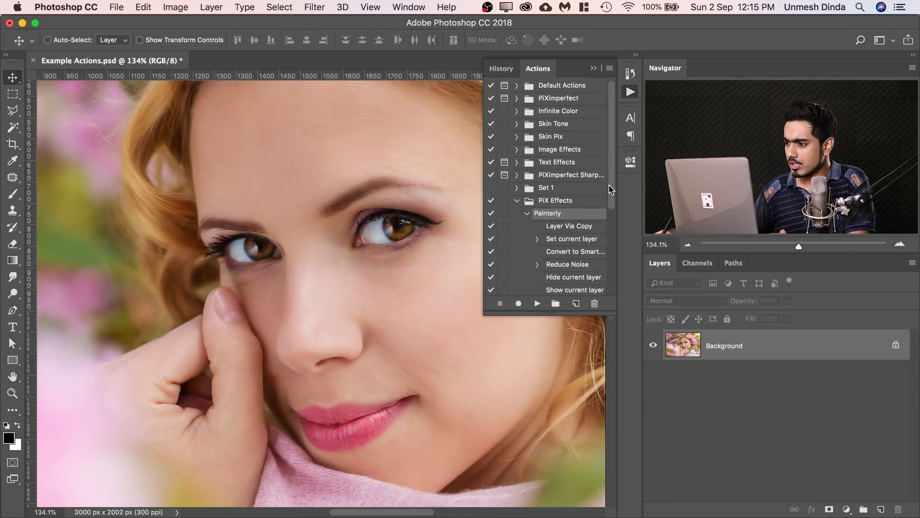
Enable the dialog toggle on Painterly's High Pass step so it prompts for radius
drag(609, 189, 604, 279)
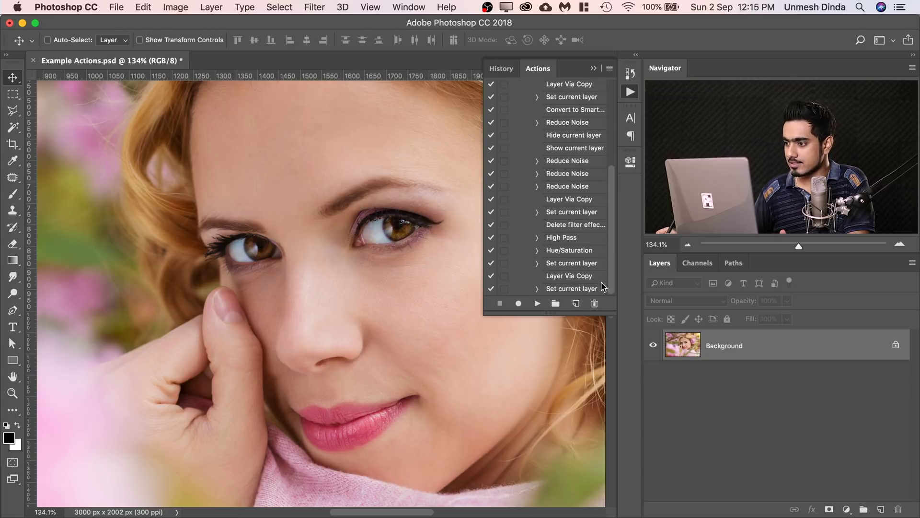
click(507, 243)
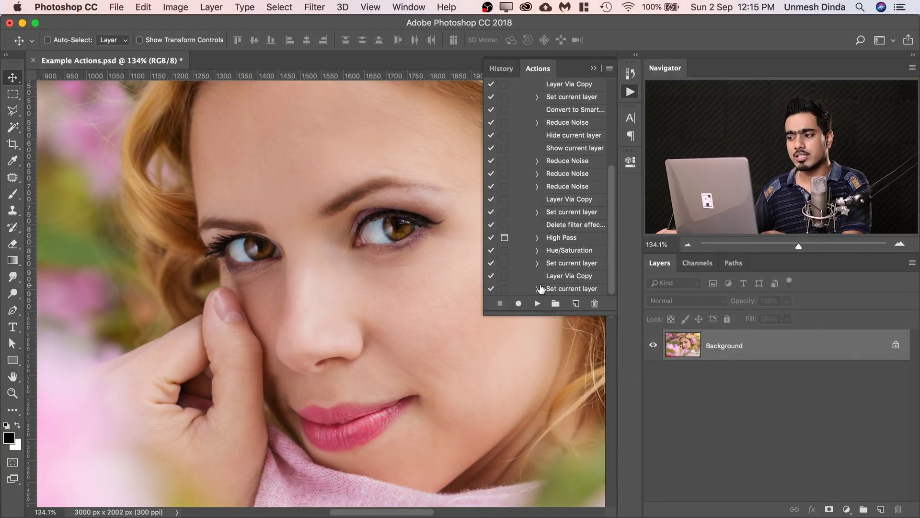
scroll(591, 190, up, 3)
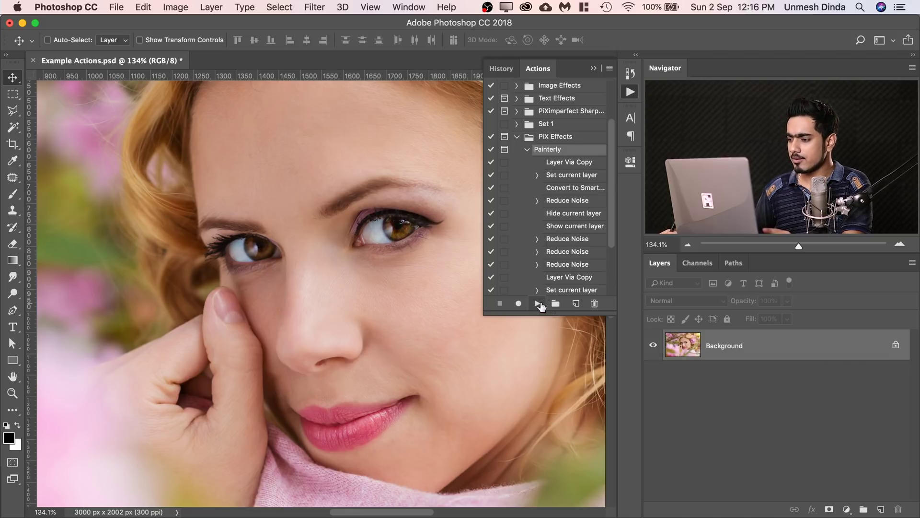
Replay Painterly on the portrait, accepting the prompted High Pass radius of 1.5
click(537, 304)
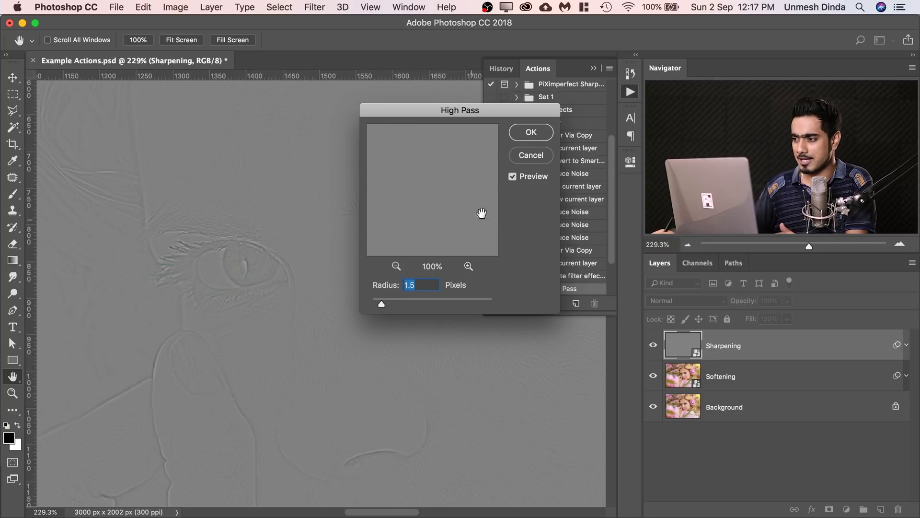
click(542, 134)
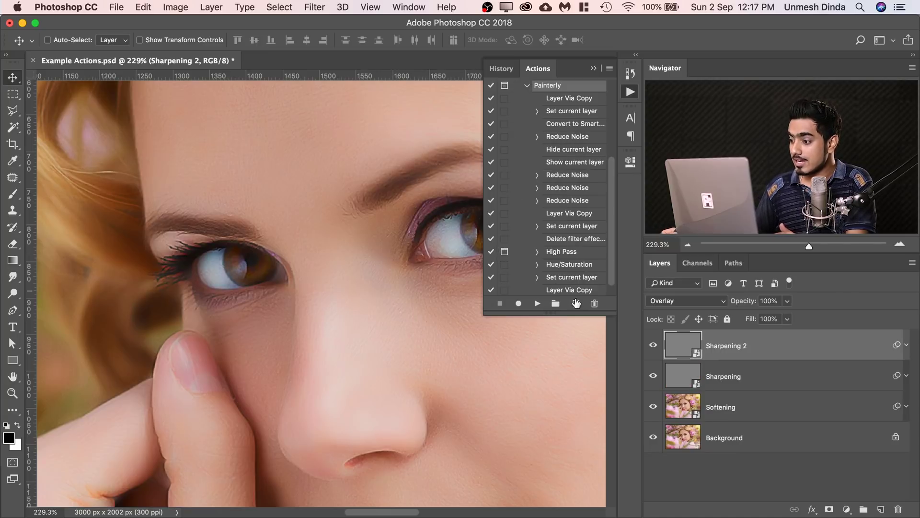
Expand Sharpening 2's smart filters and confirm its High Pass radius is 1.5
click(906, 345)
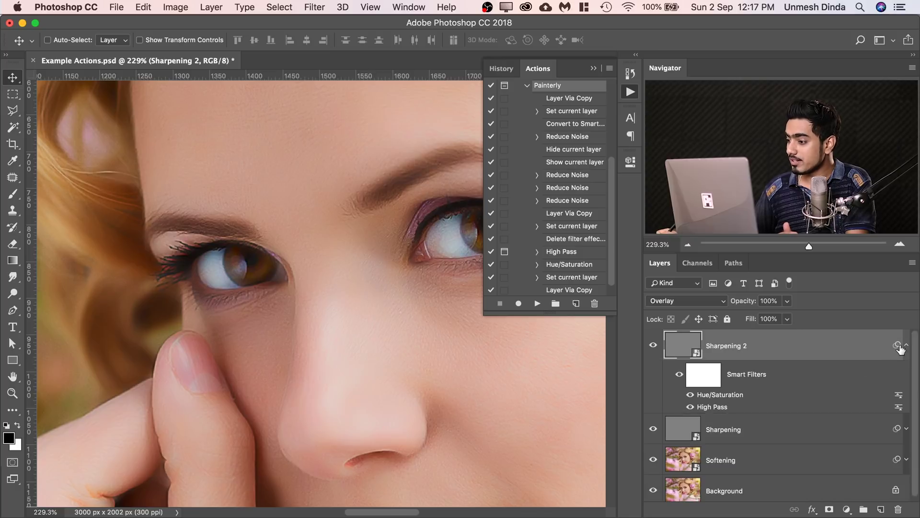
double_click(712, 406)
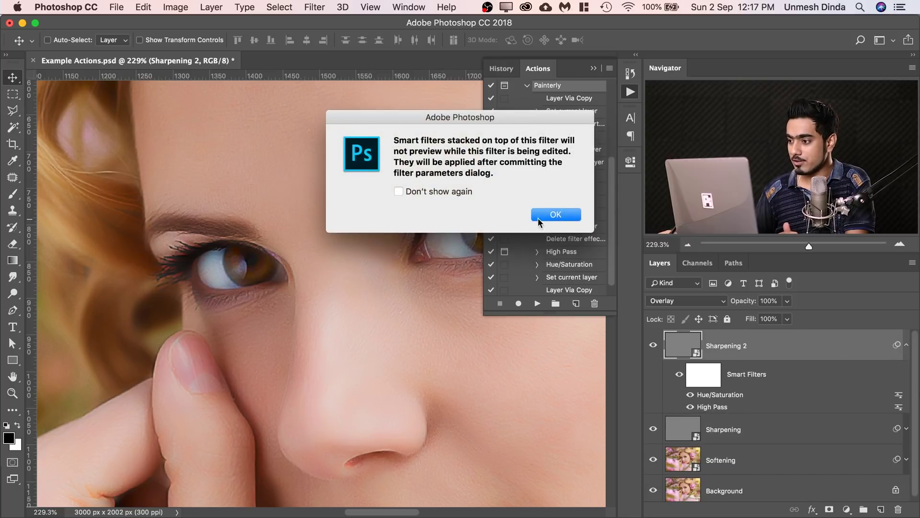
click(551, 216)
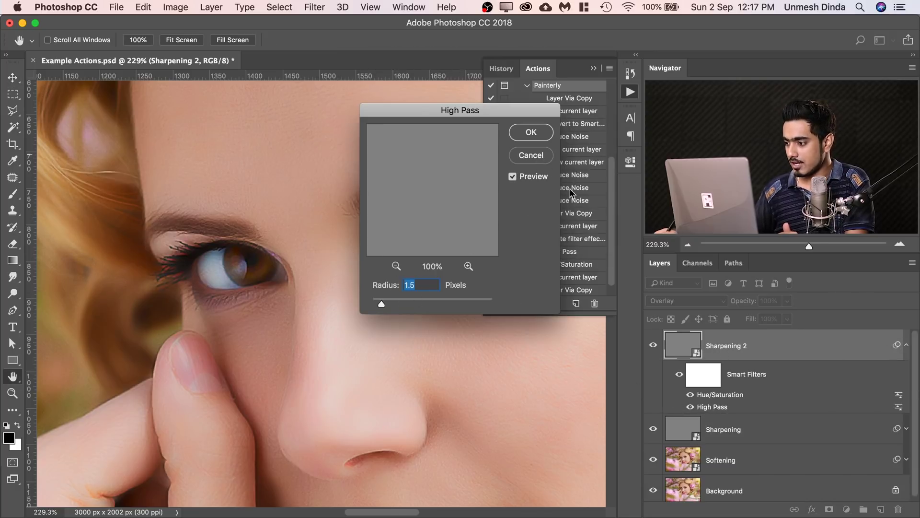
click(540, 156)
Expand the Sharpening layer's smart filters and confirm its High Pass radius is also 1.5
click(906, 429)
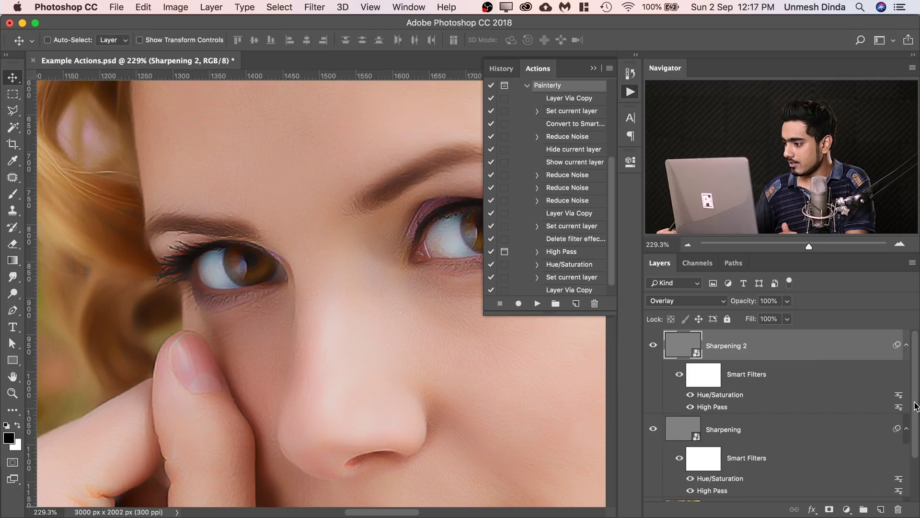
double_click(714, 490)
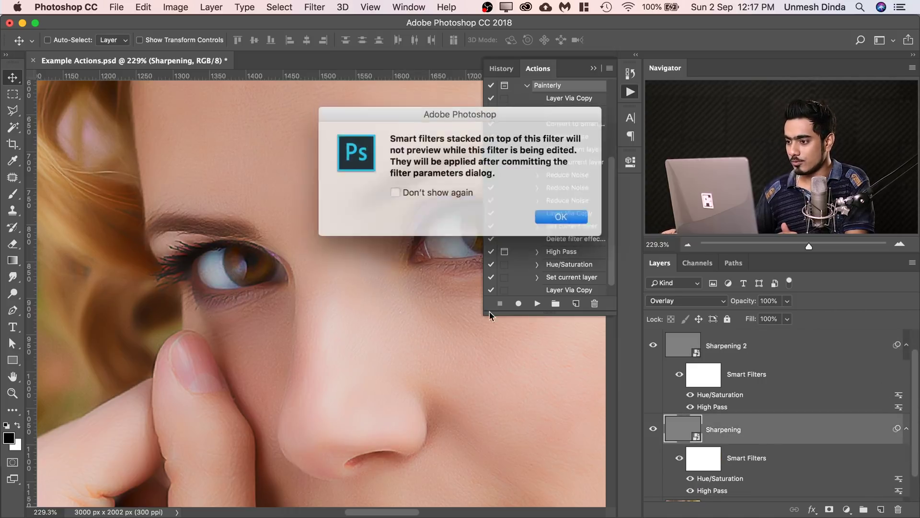
click(551, 214)
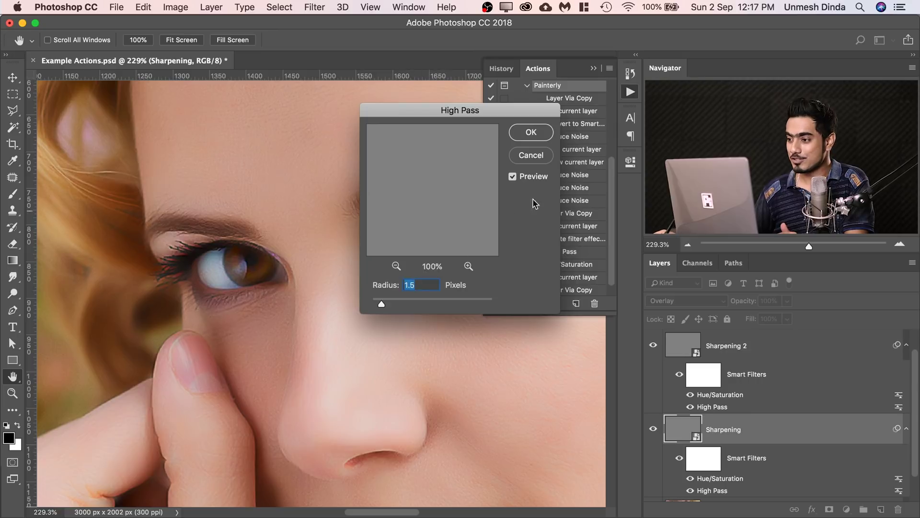
click(531, 154)
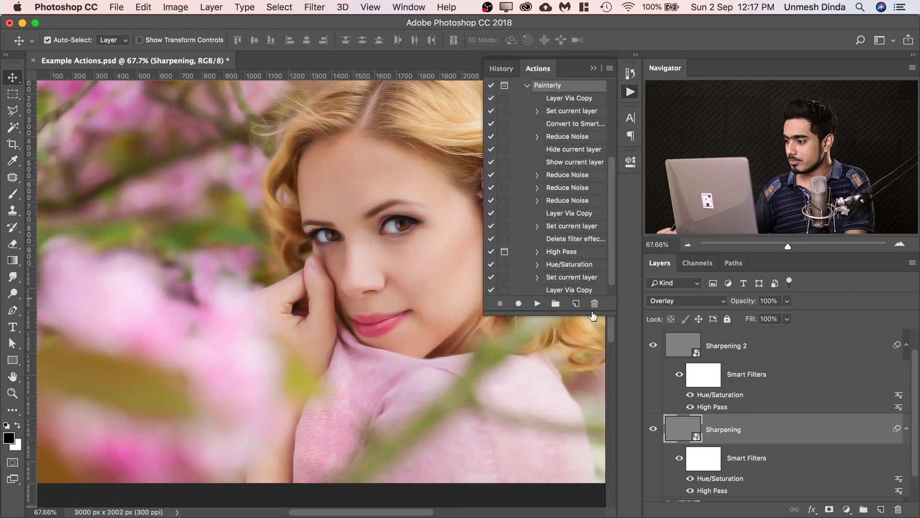
click(897, 356)
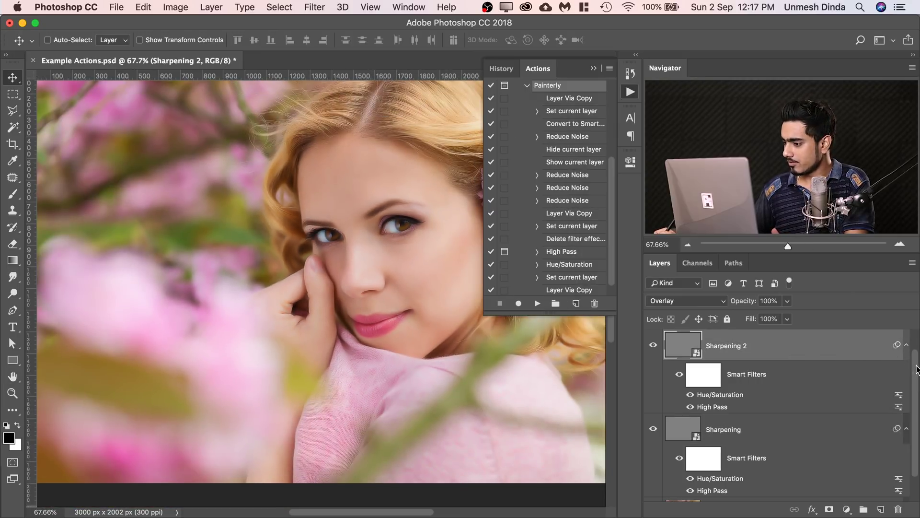
Delete the action's layers and upscale the portrait to 6000 px wide (6000 × 4004)
scroll(917, 369, down, 5)
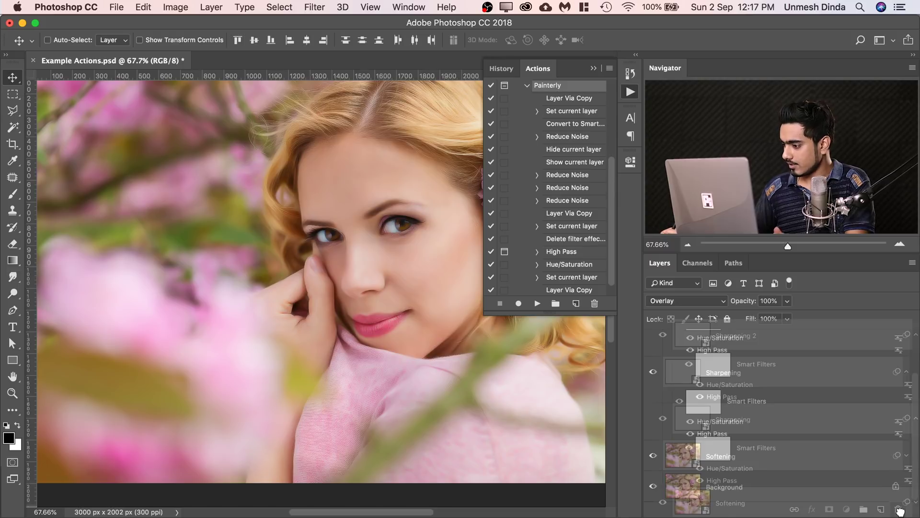
drag(901, 511, 900, 511)
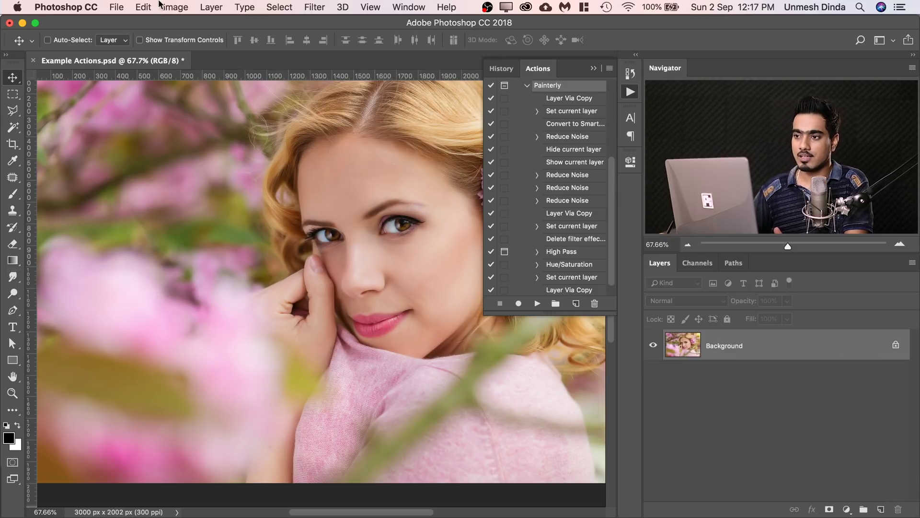
click(175, 8)
click(189, 101)
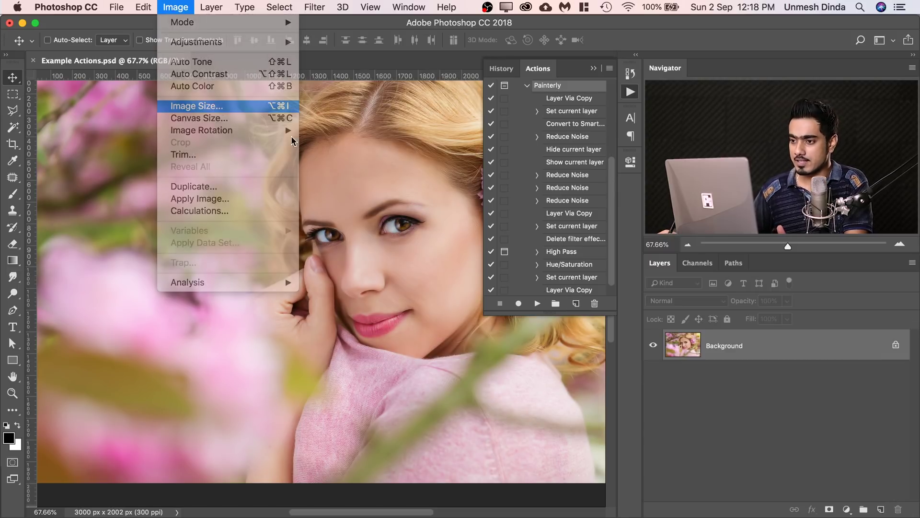
text(6000)
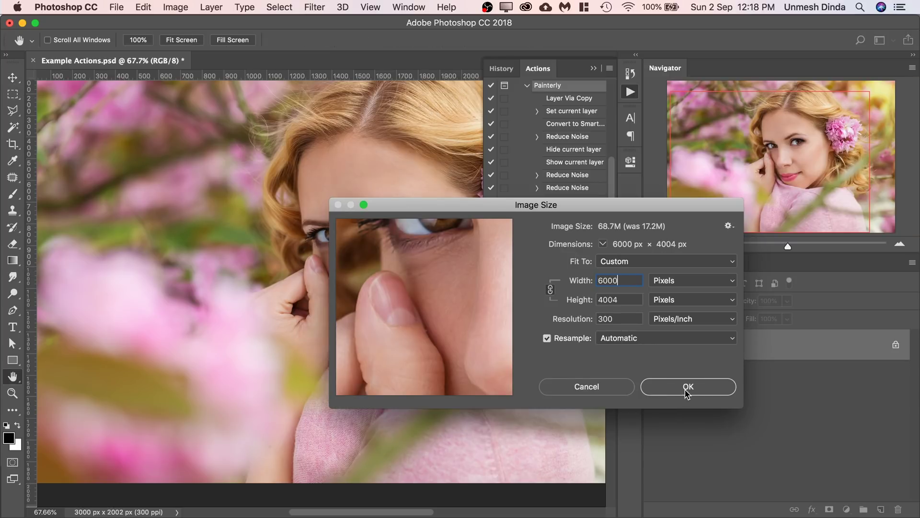
click(682, 387)
key(v)
drag(407, 271, 255, 208)
key(ctrl+r)
scroll(522, 148, up, 3)
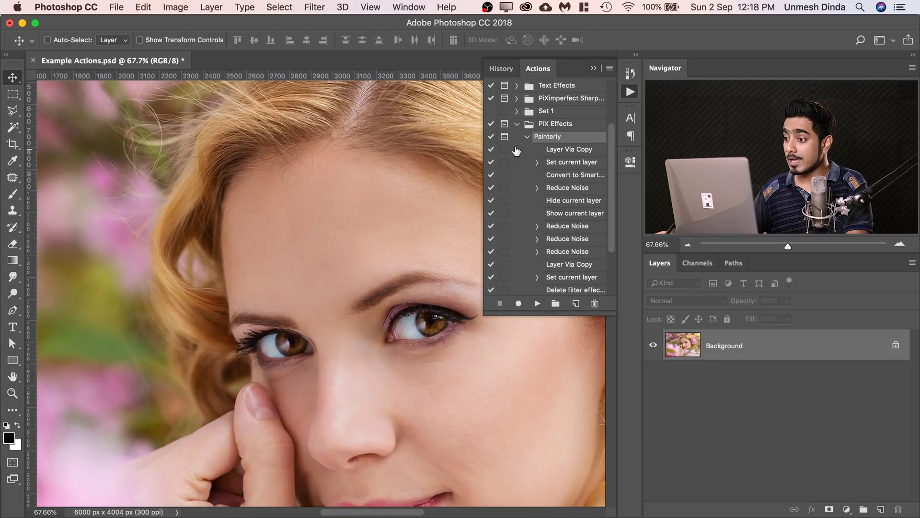
Collapse Painterly and replay it, raising the prompted High Pass radius to about 2.2
click(527, 142)
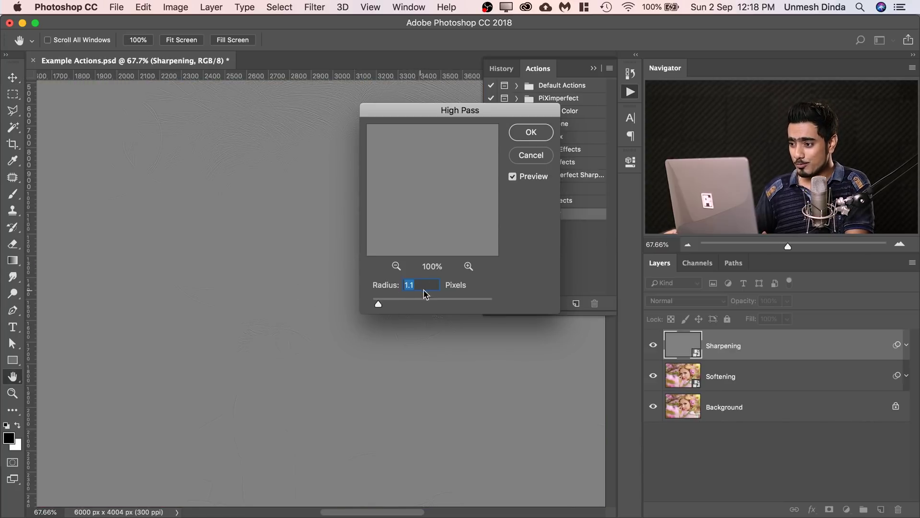
scroll(318, 323, up, 5)
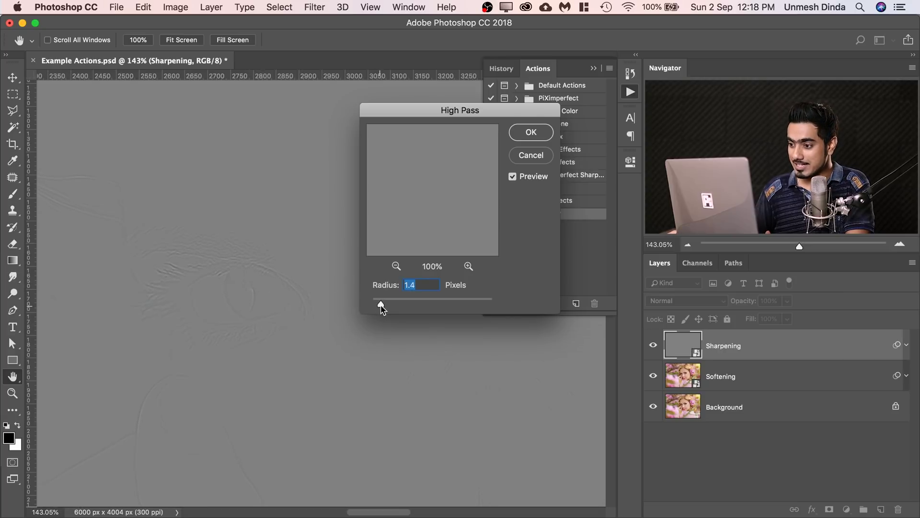
drag(385, 309, 387, 309)
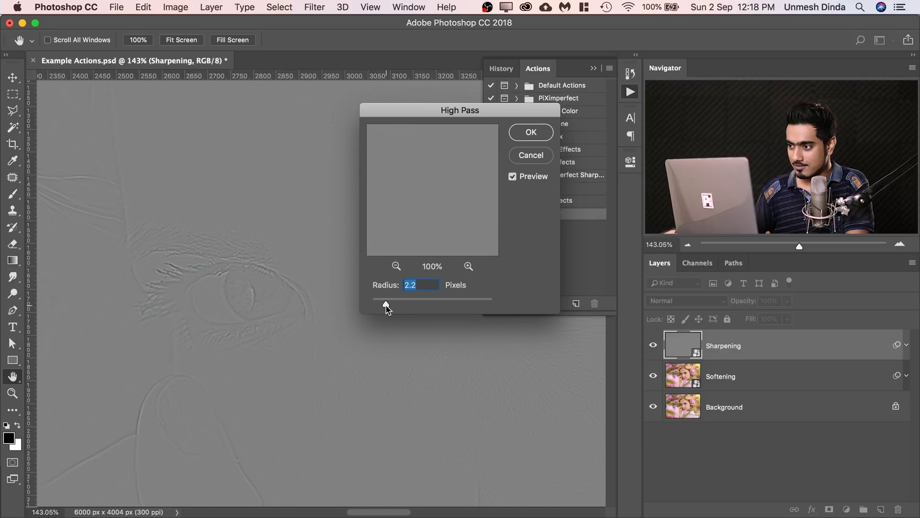
click(531, 132)
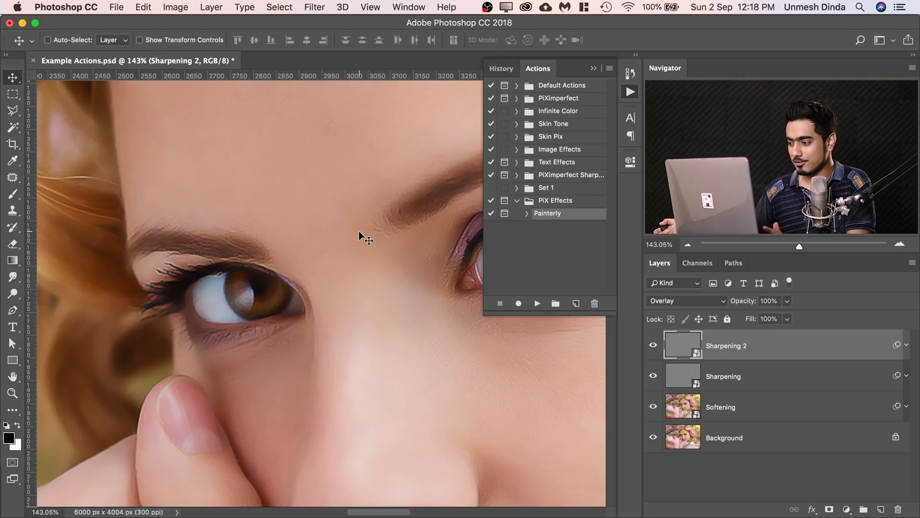
Widen the Actions panel, zoom out, and expand Painterly to show its steps through High Pass
drag(484, 240, 464, 242)
key(super+space)
mouse_move(380, 247)
mouse_down()
mouse_move(335, 244)
mouse_move(369, 242)
mouse_up()
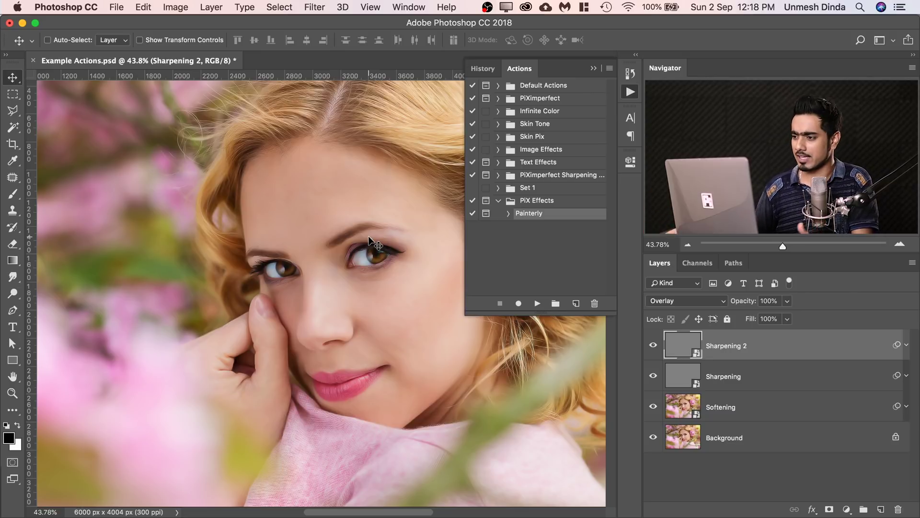
click(509, 213)
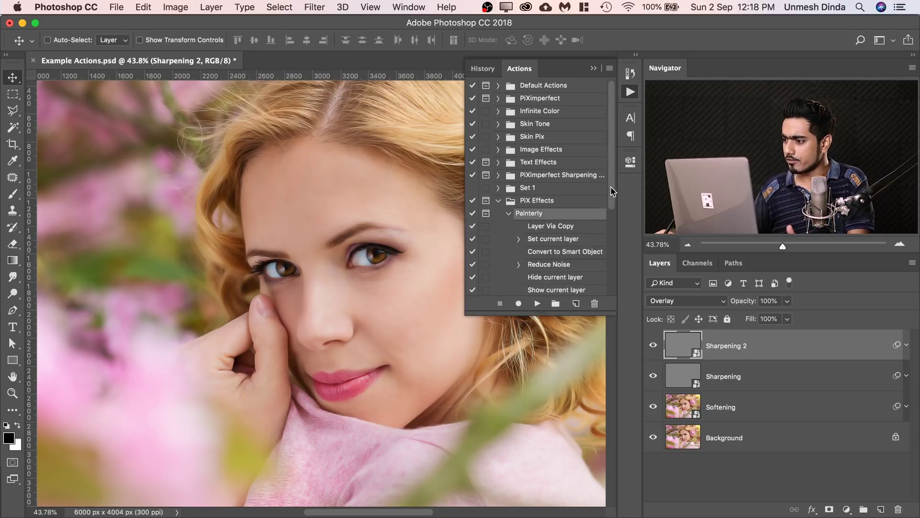
mouse_move(609, 192)
mouse_down()
mouse_move(608, 263)
mouse_move(589, 283)
mouse_up()
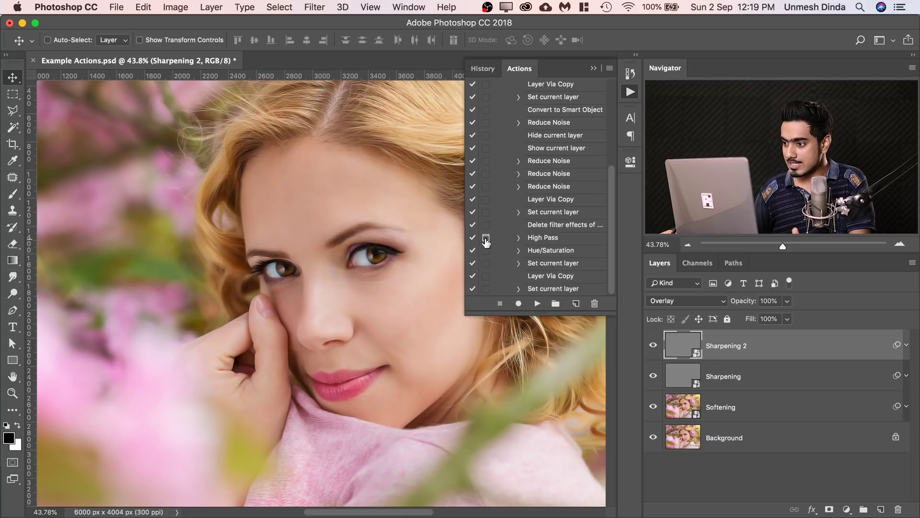